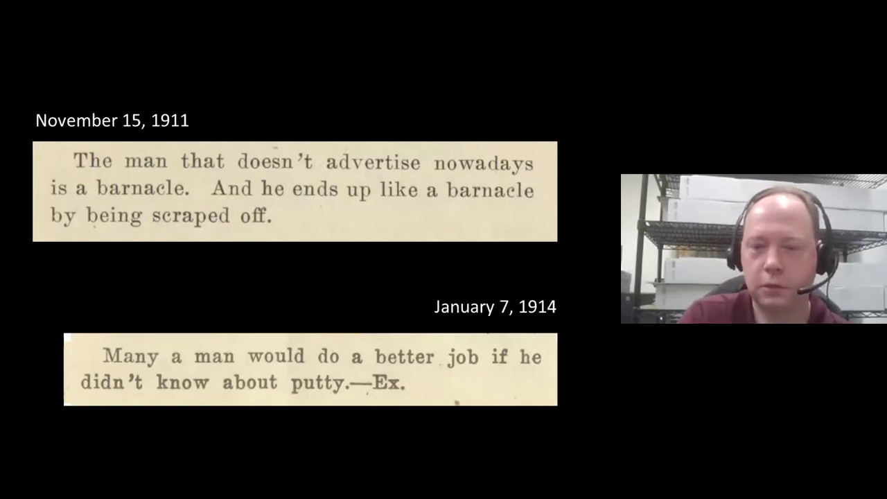
pyautogui.press('Right')
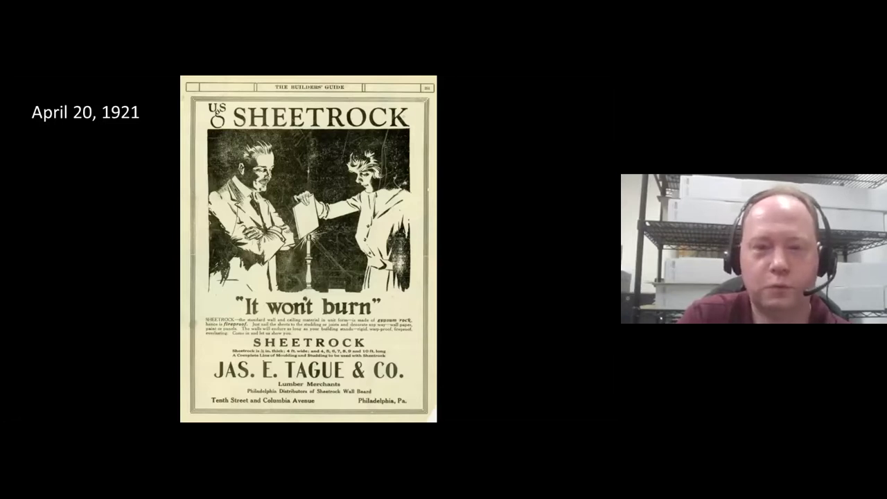
pyautogui.press('Right')
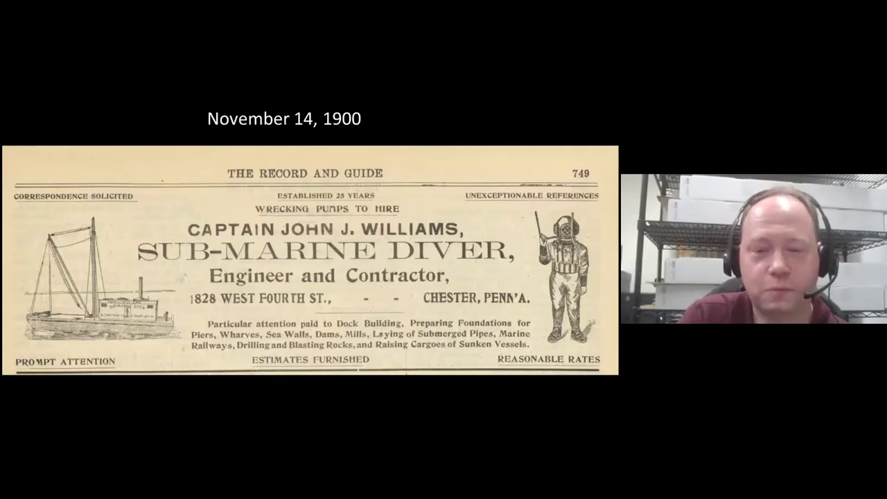
pyautogui.press('Right')
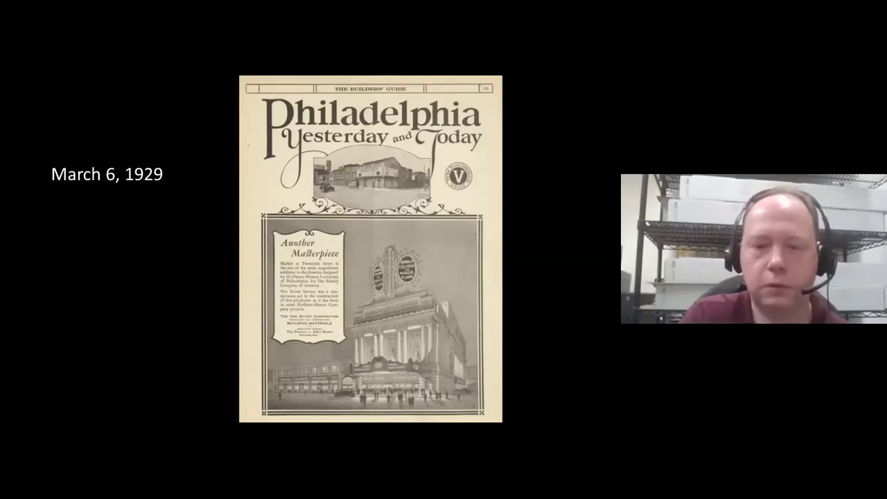
pyautogui.press('Right')
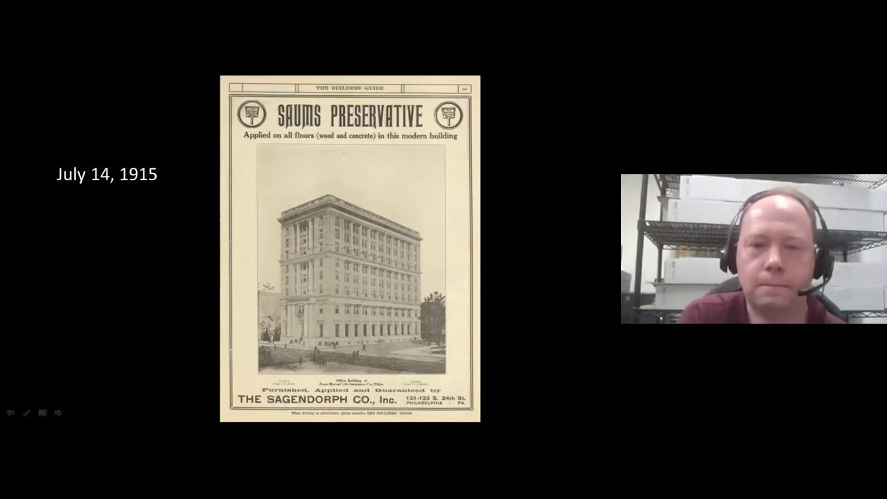
pyautogui.press('Right')
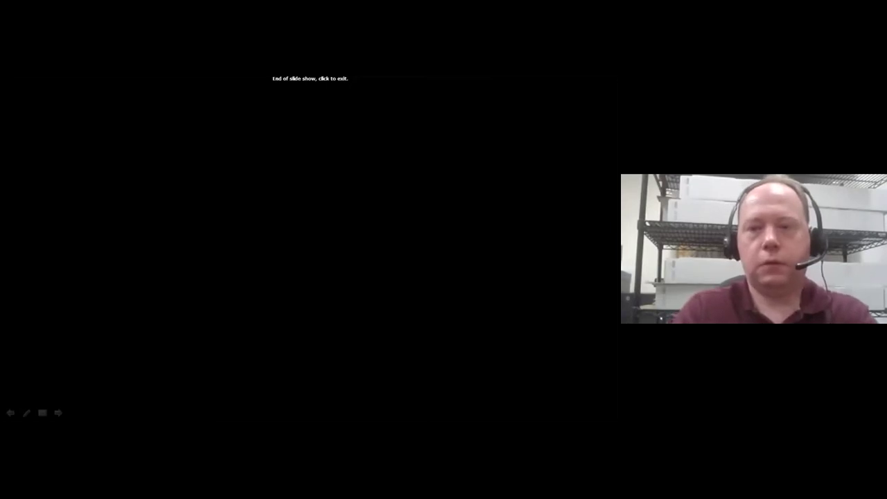
pyautogui.press('Right')
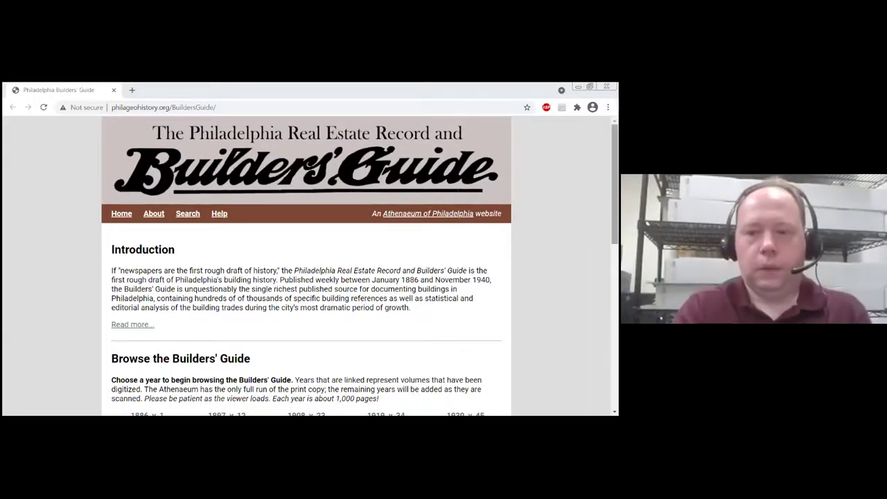
# Step: Search the Builders' Guide full text for the keywords "cret pan-american"
pyautogui.scroll(-2, 306, 266)
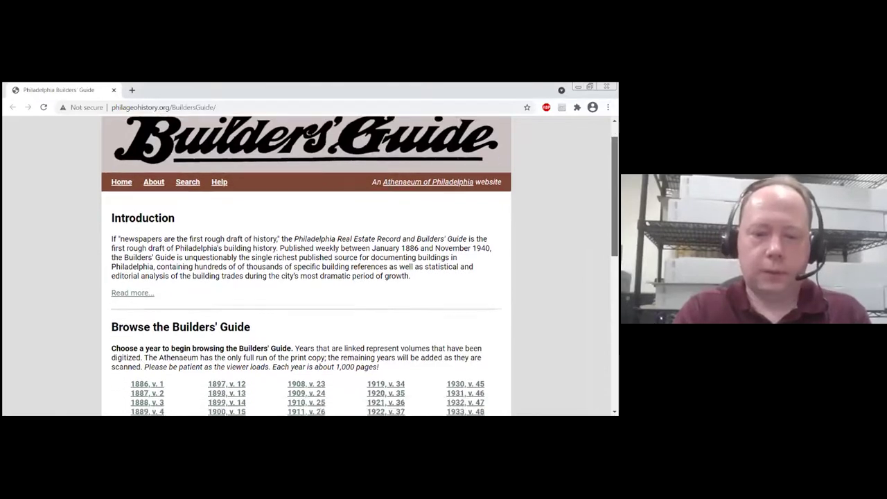
pyautogui.scroll(-2, 306, 265)
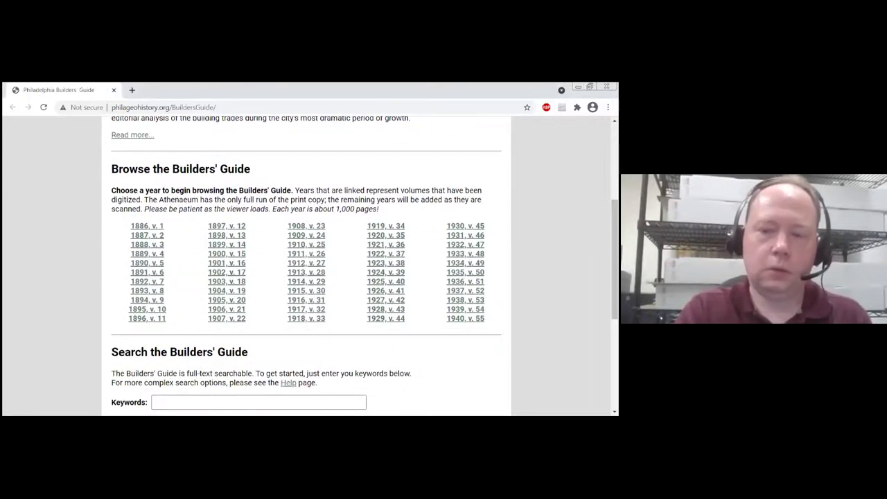
pyautogui.scroll(-4, 306, 265)
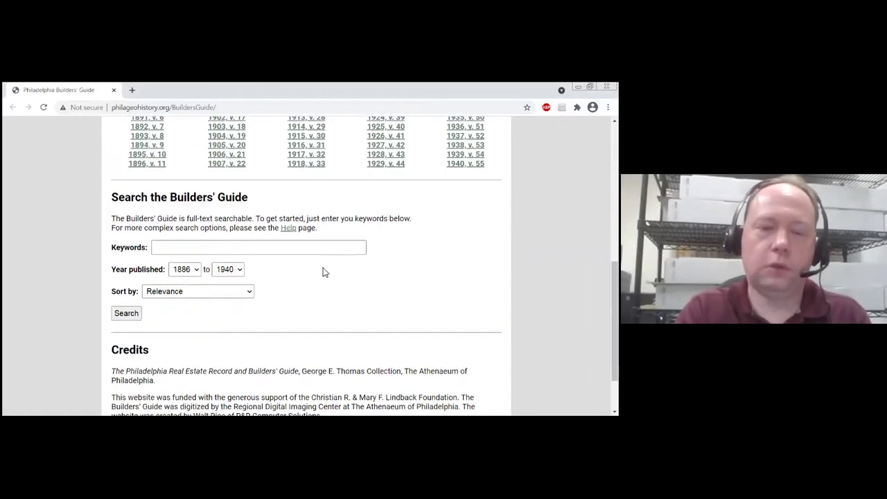
pyautogui.click(180, 248)
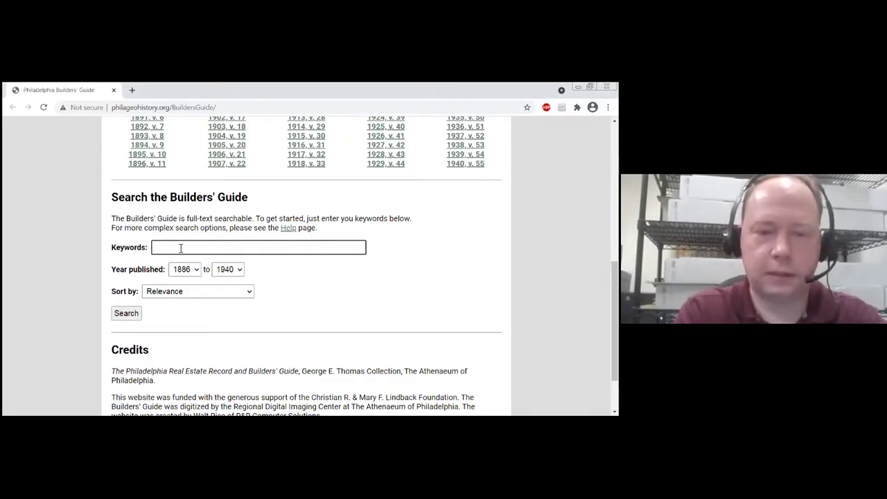
pyautogui.write('cret')
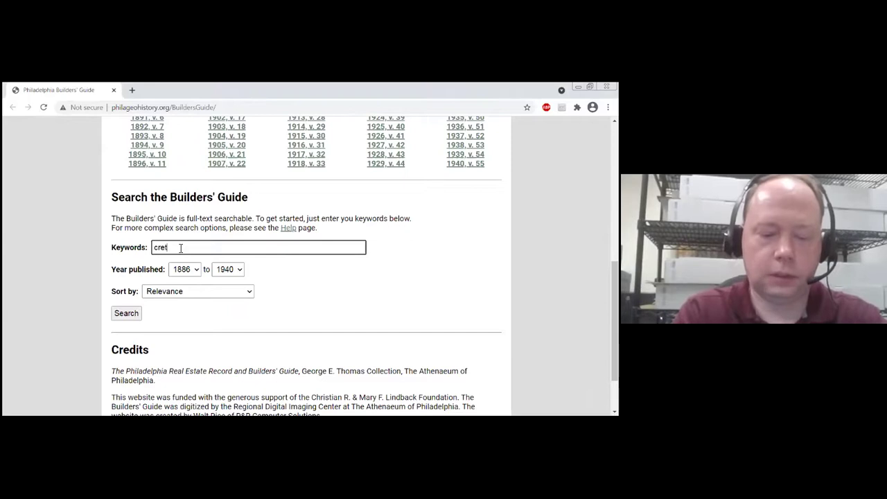
pyautogui.write(' p')
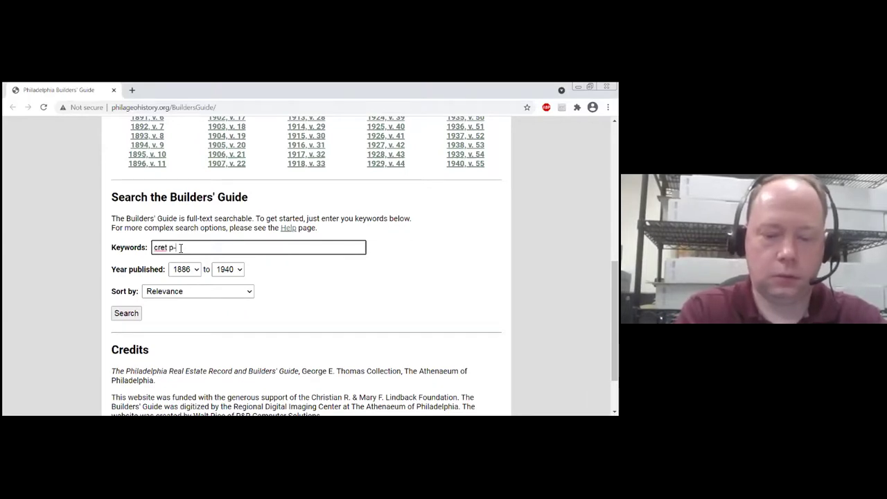
pyautogui.write('ar-america')
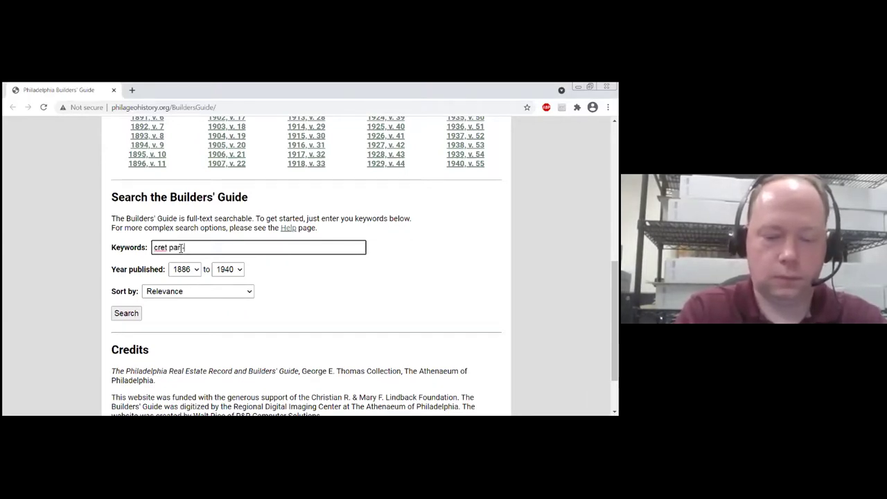
pyautogui.write('n')
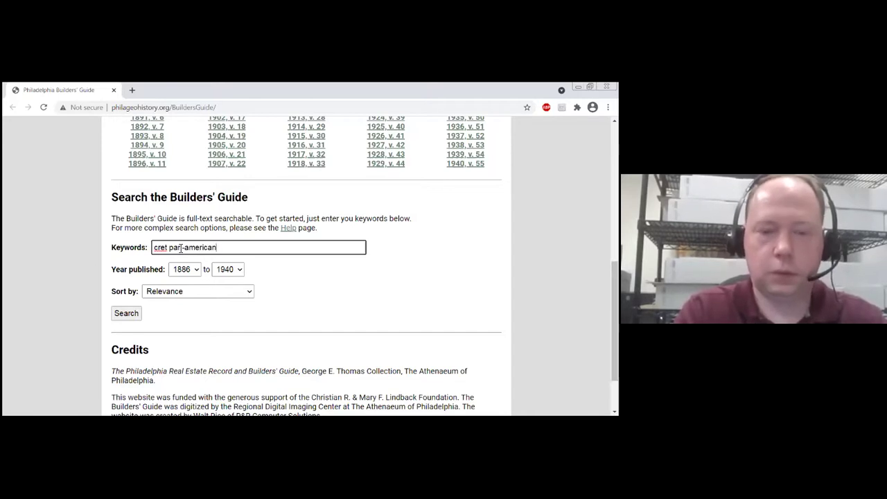
pyautogui.press('Return')
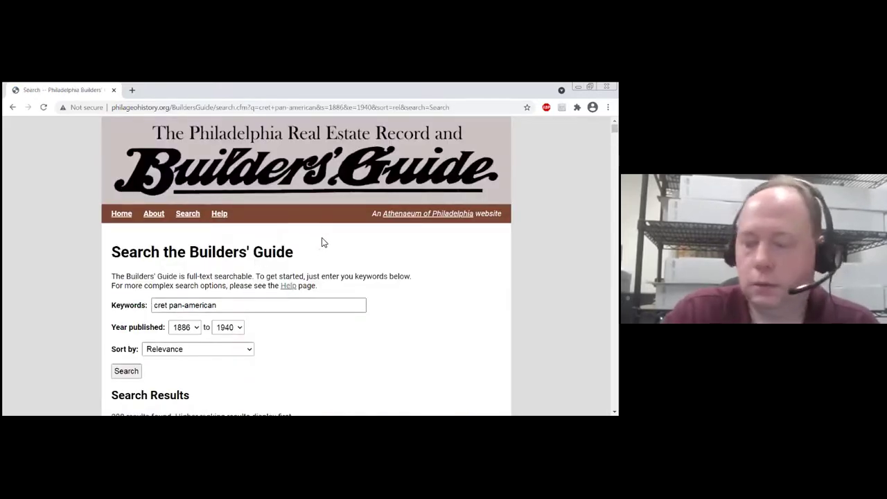
# Step: Review the search results for "cret pan-american", comparing how higher and lower ranked entries match the two keywords
pyautogui.scroll(-4, 322, 242)
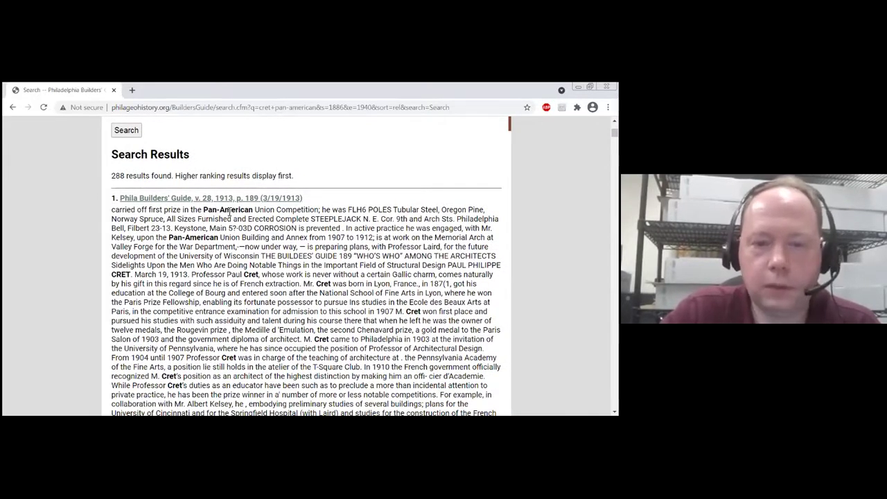
pyautogui.scroll(-1, 250, 232)
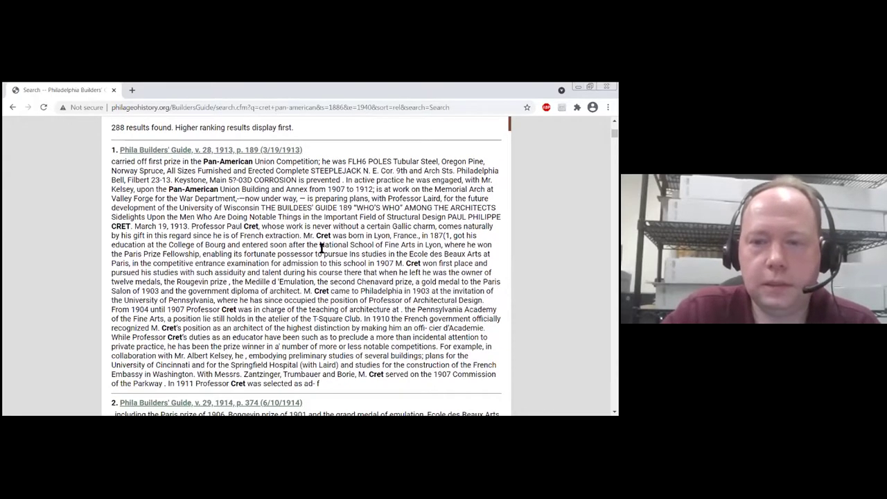
pyautogui.scroll(-2, 328, 258)
pyautogui.scroll(-5, 329, 258)
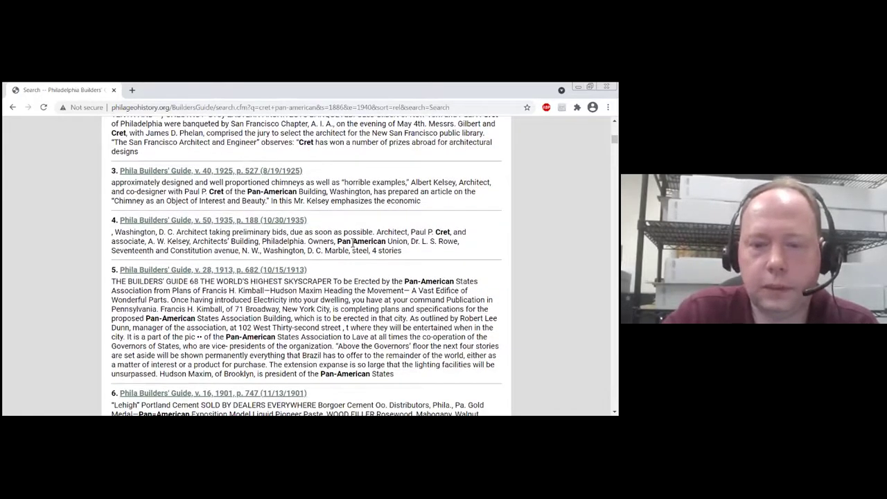
pyautogui.scroll(-2, 353, 255)
pyautogui.scroll(-3, 356, 259)
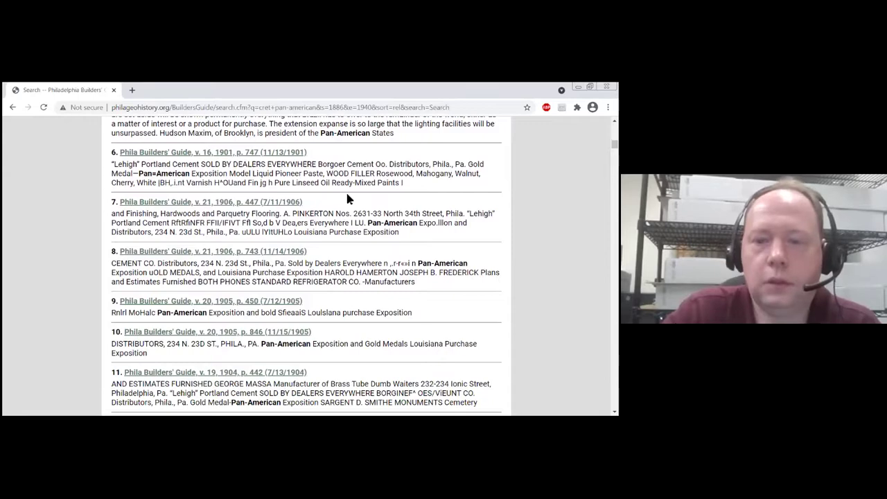
pyautogui.scroll(7, 347, 197)
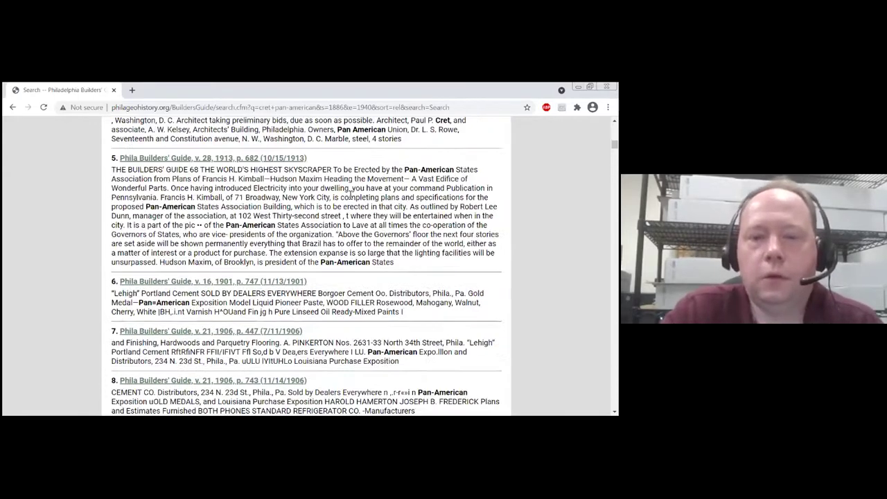
pyautogui.scroll(8, 348, 197)
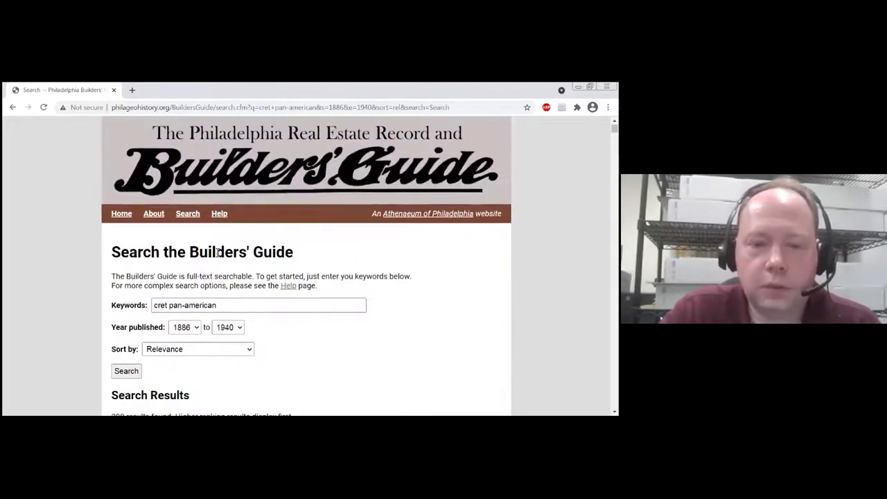
pyautogui.scroll(-2, 213, 255)
pyautogui.scroll(-6, 213, 255)
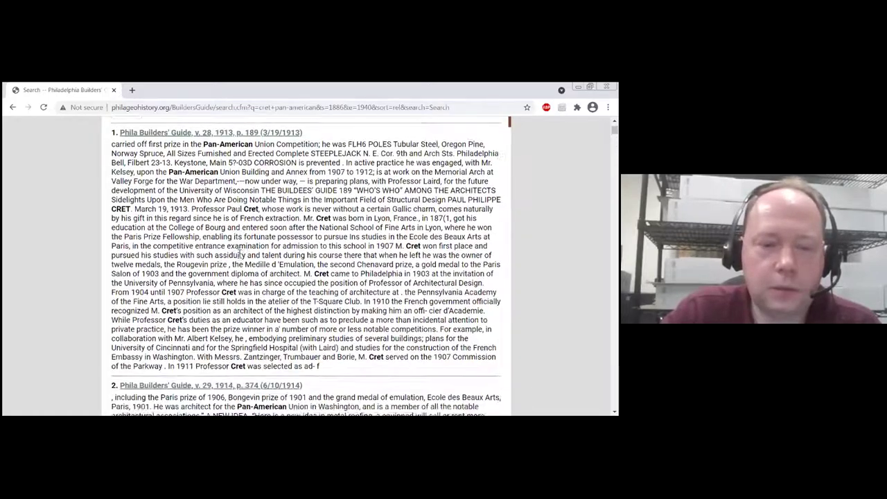
pyautogui.scroll(-8, 239, 254)
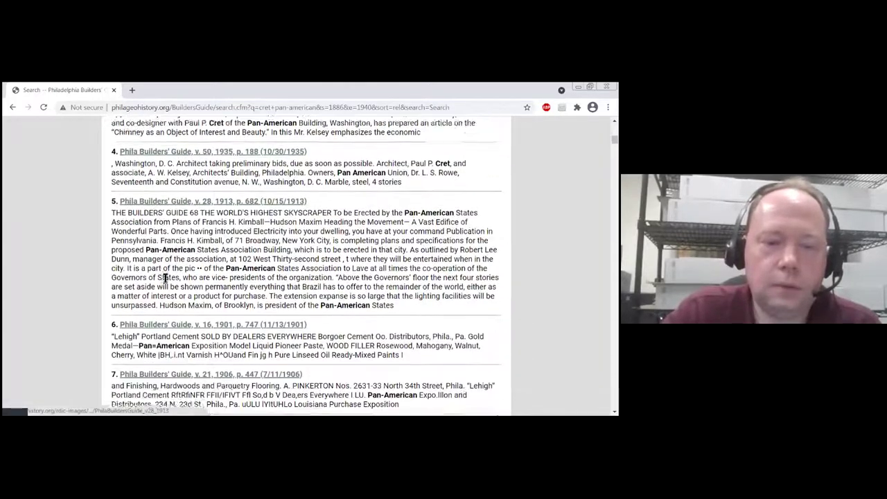
pyautogui.scroll(-3, 156, 242)
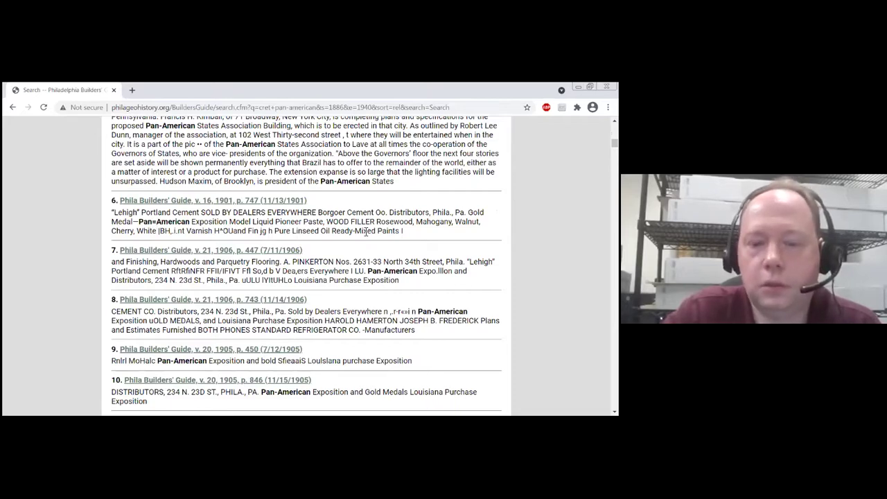
pyautogui.scroll(10, 365, 232)
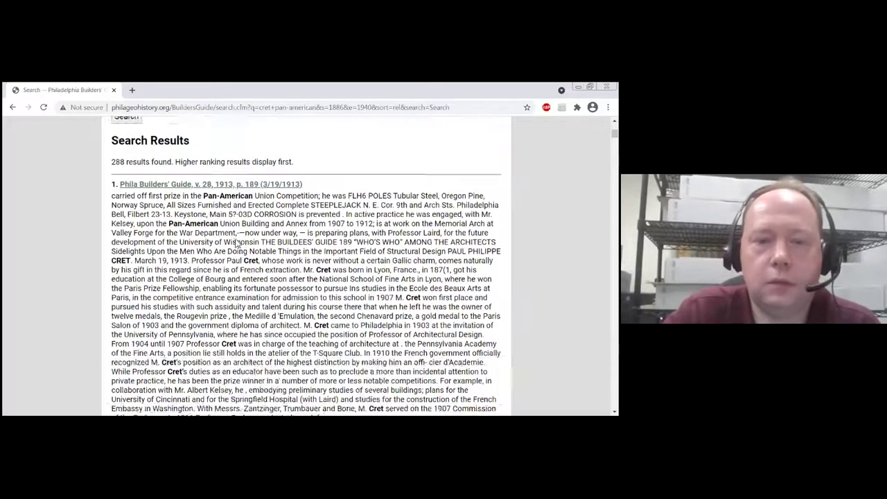
pyautogui.scroll(4, 237, 242)
pyautogui.scroll(-1, 228, 253)
pyautogui.click(186, 257)
pyautogui.hotkey('ctrl', 'a')
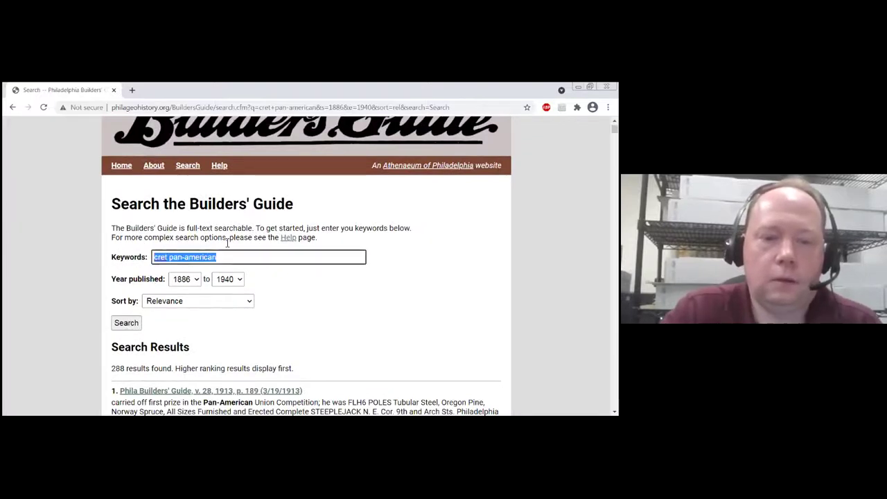
# Step: Open the Builders' Guide help page and read the search options for any words, required words, fuzzy matching and wildcards
pyautogui.click(220, 172)
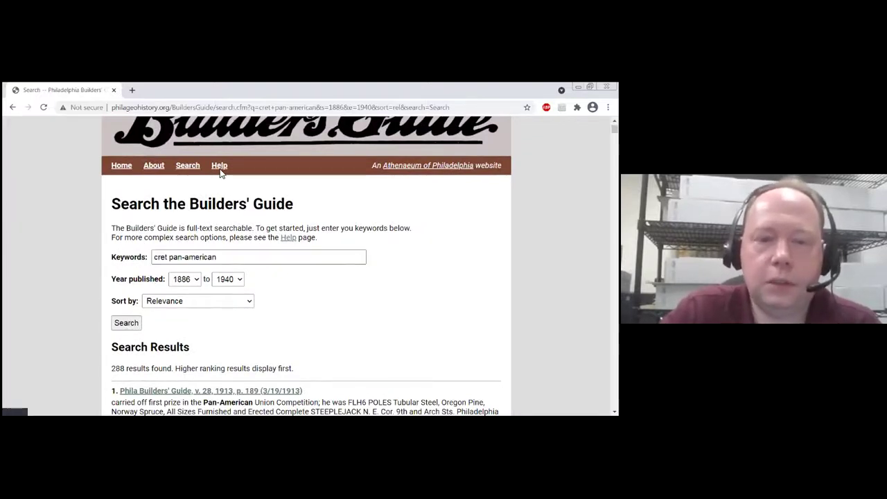
pyautogui.scroll(-2, 129, 234)
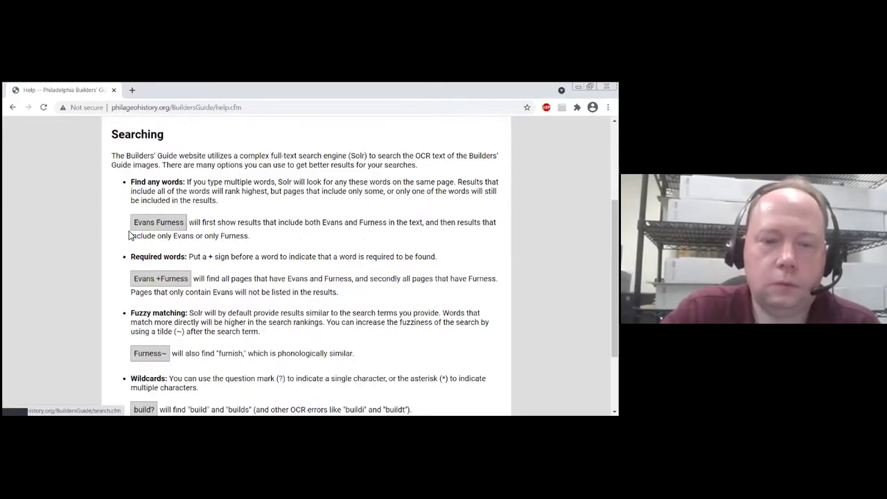
pyautogui.scroll(-1, 130, 235)
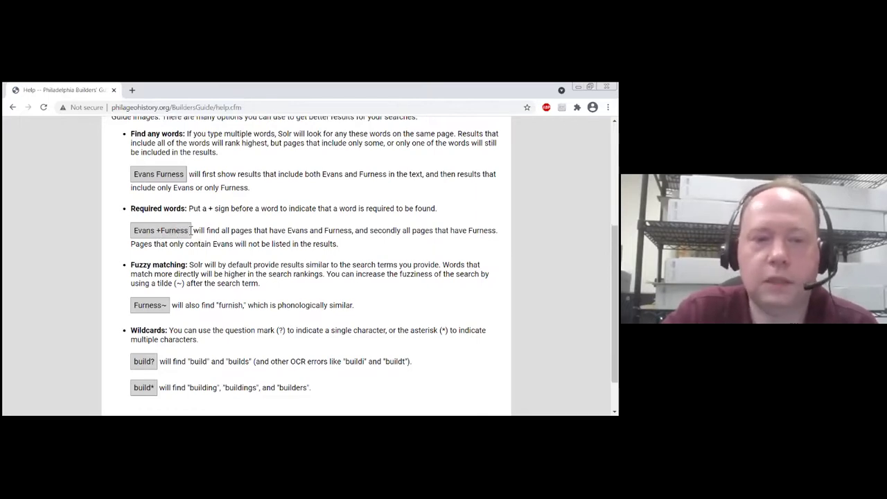
pyautogui.scroll(-1, 190, 262)
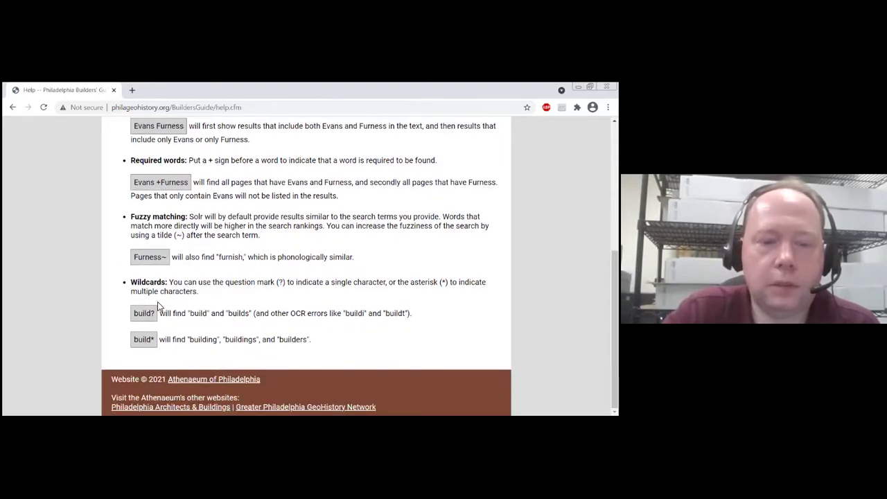
pyautogui.scroll(4, 201, 253)
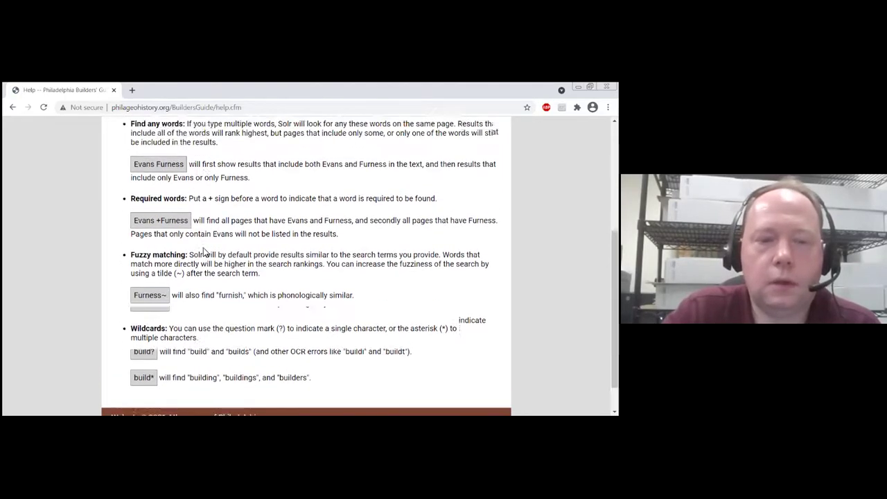
pyautogui.scroll(-2, 170, 298)
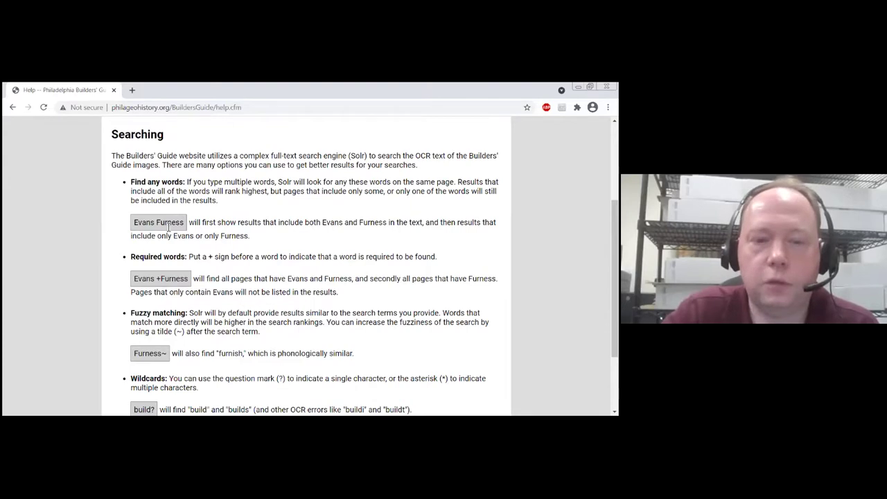
pyautogui.scroll(2, 242, 253)
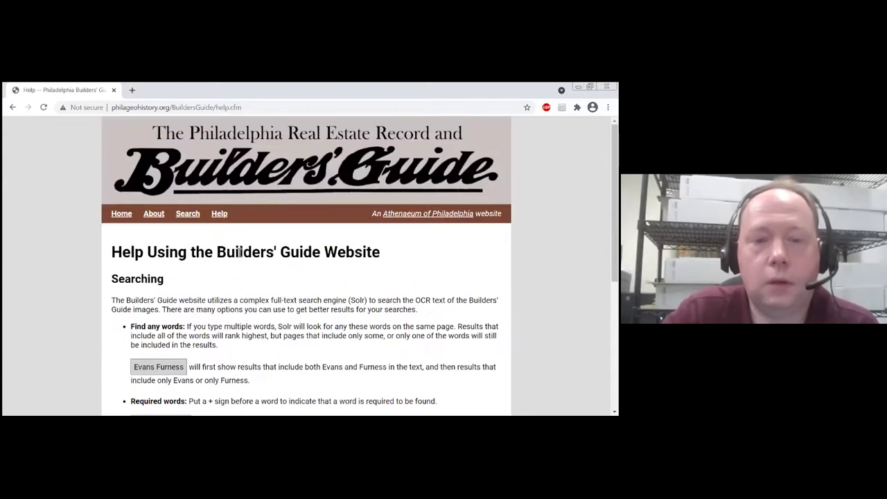
# Step: Return to the Builders' Guide search page and search the full text for the keywords "union league trumbauer"
pyautogui.click(187, 213)
pyautogui.scroll(-1, 196, 223)
pyautogui.click(173, 280)
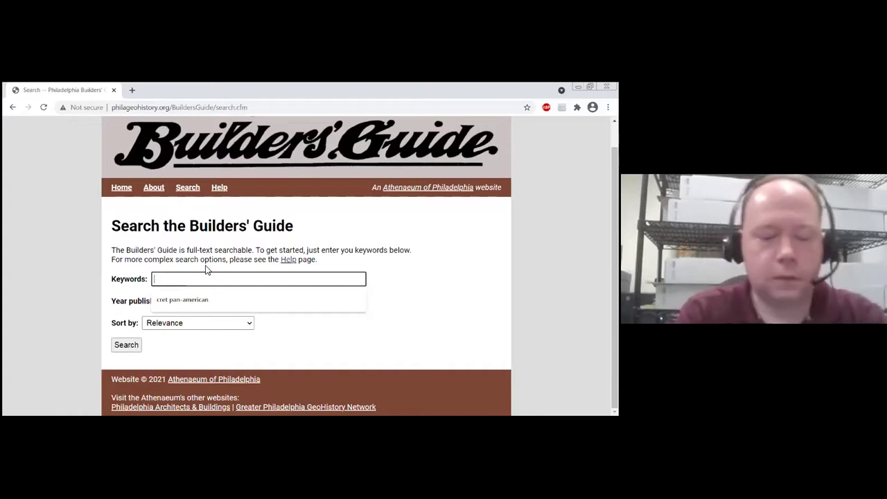
pyautogui.write('union league ')
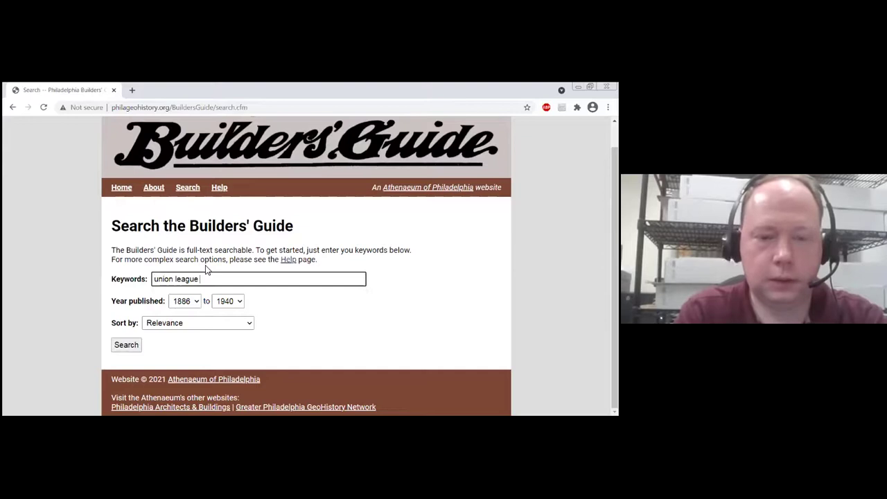
pyautogui.write('trumbauer')
pyautogui.press('Return')
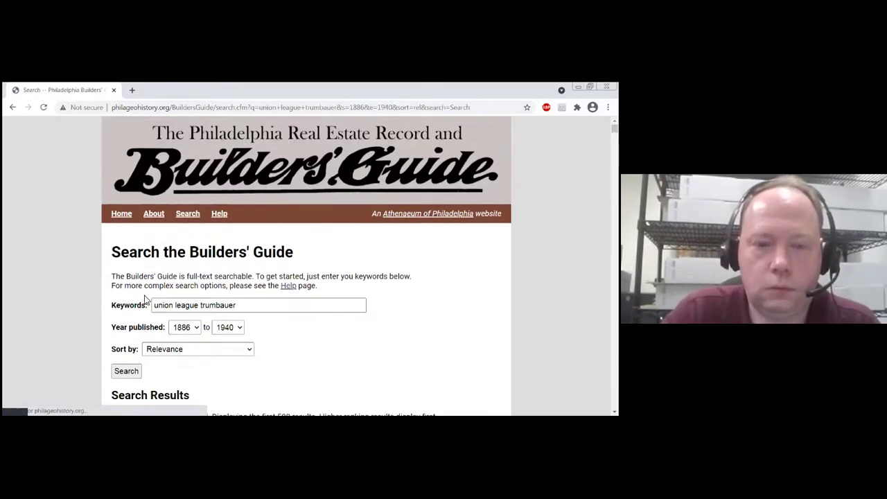
# Step: Review the results for "union league trumbauer" through about entry 32, comparing how higher and lower ranked entries match the three keywords
pyautogui.scroll(-4, 121, 252)
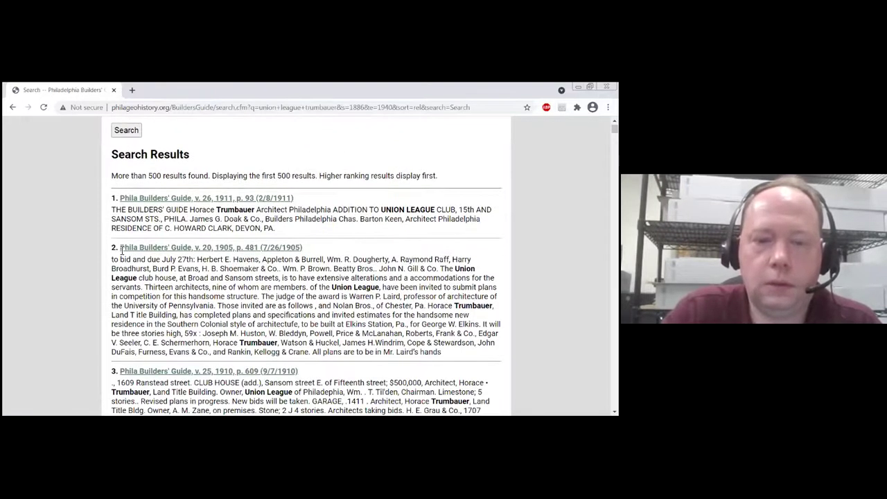
pyautogui.scroll(-2, 335, 210)
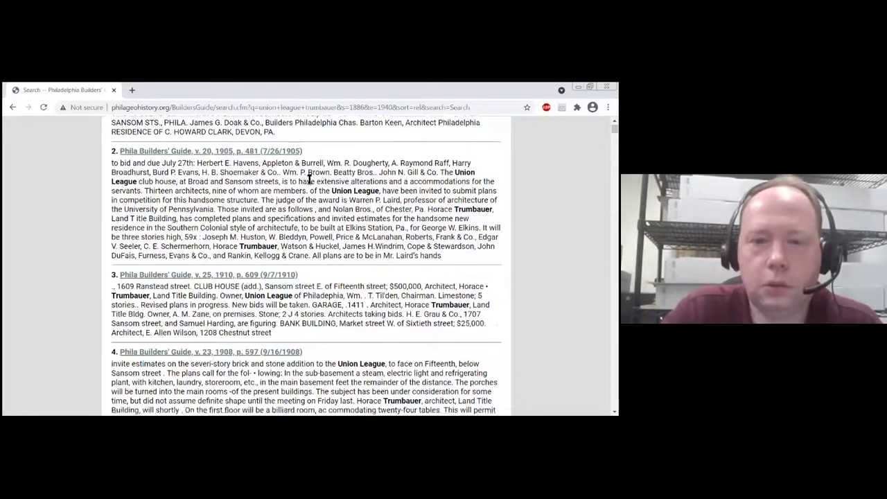
pyautogui.scroll(1, 266, 156)
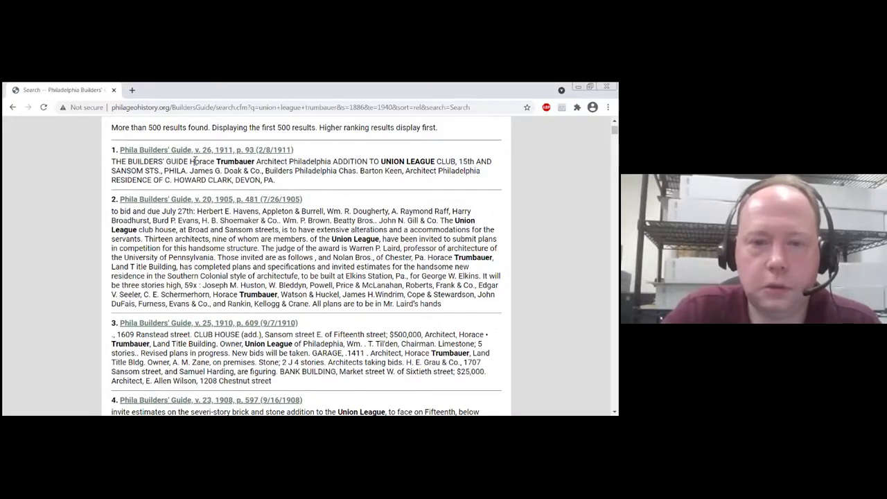
pyautogui.scroll(-1, 330, 192)
pyautogui.scroll(-4, 330, 192)
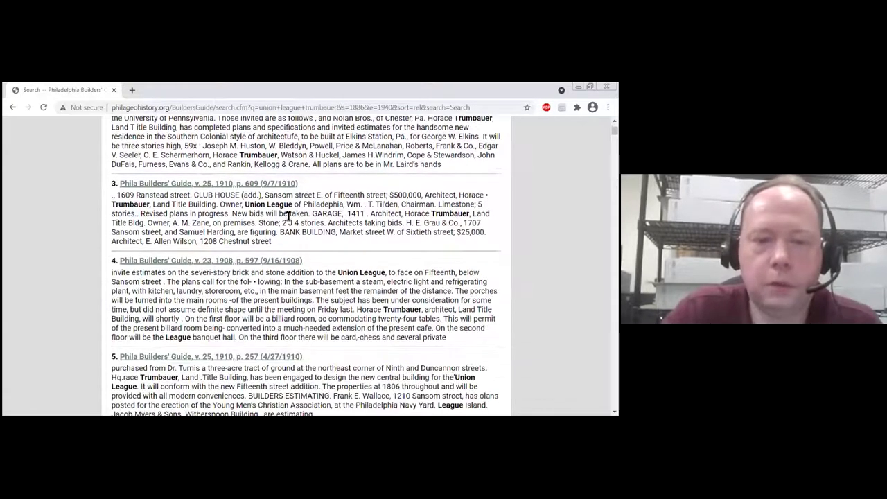
pyautogui.scroll(-12, 249, 227)
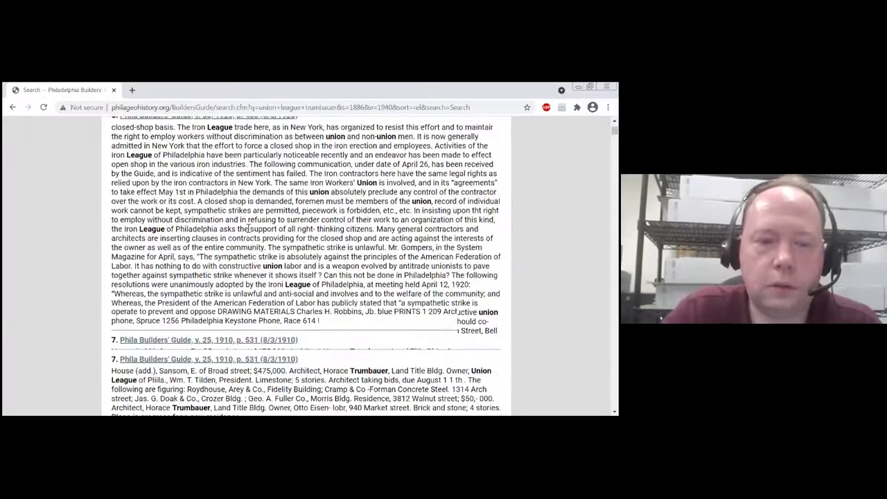
pyautogui.scroll(5, 248, 229)
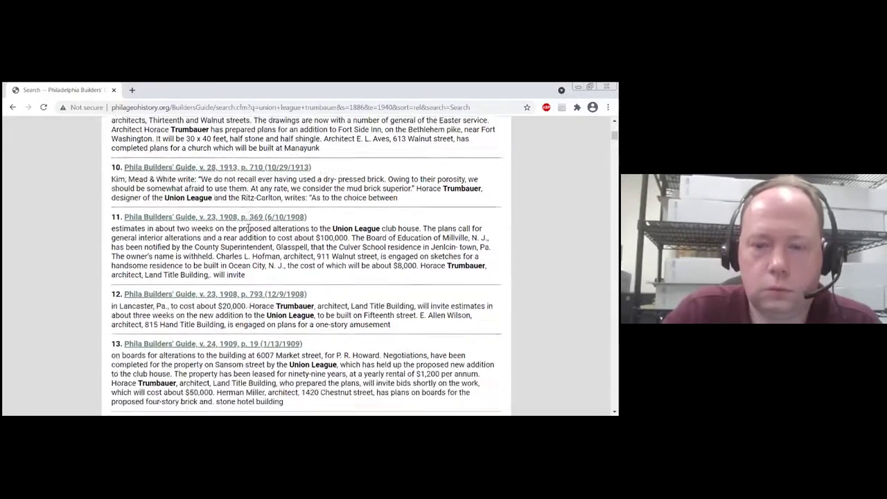
pyautogui.scroll(-10, 249, 226)
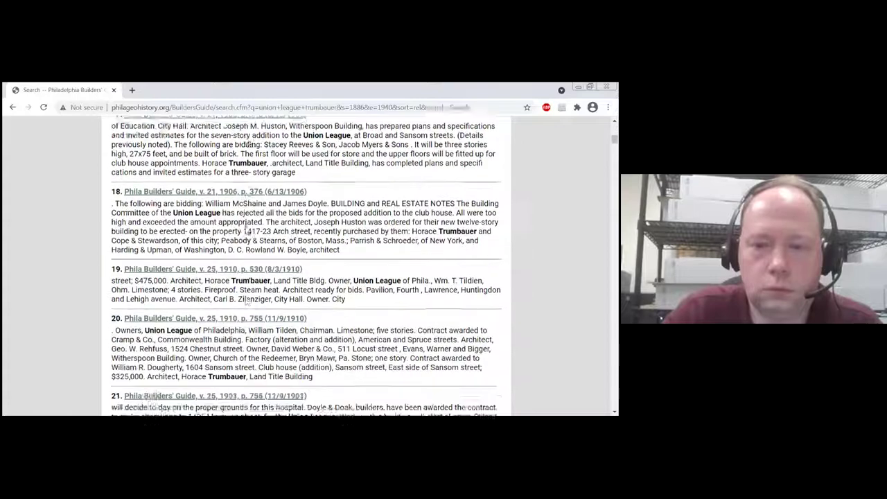
pyautogui.scroll(-3, 249, 226)
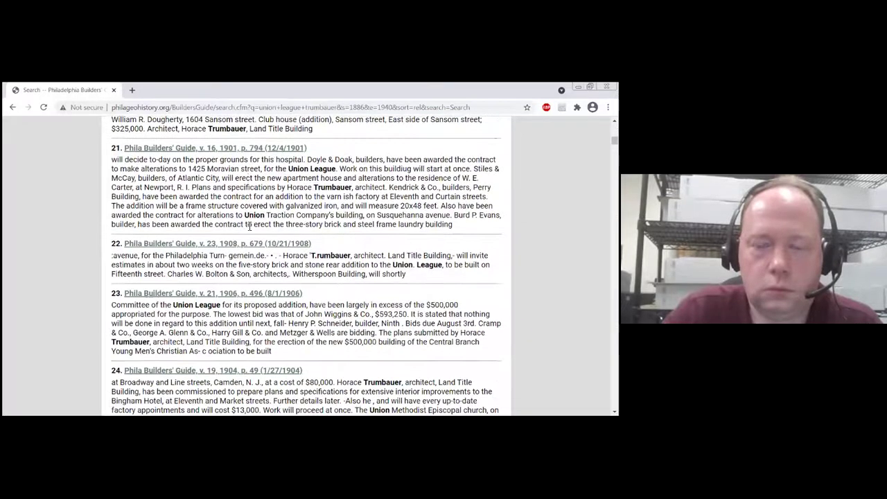
pyautogui.scroll(10, 226, 219)
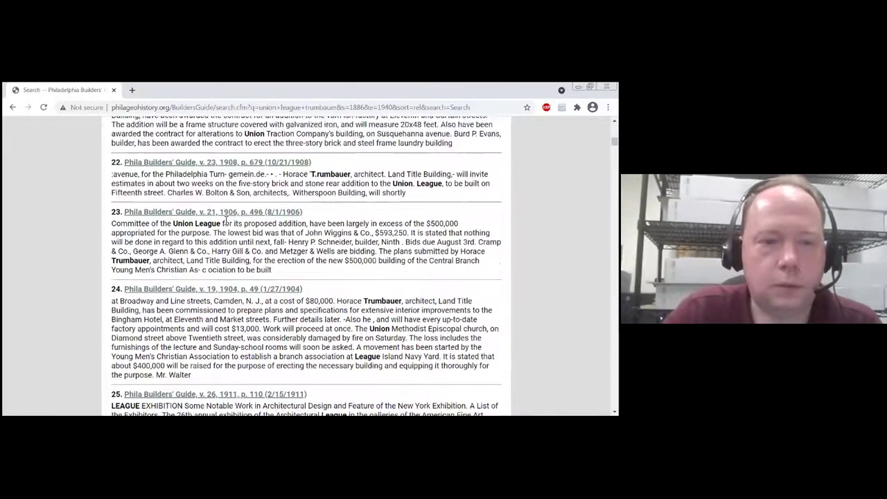
pyautogui.scroll(10, 234, 220)
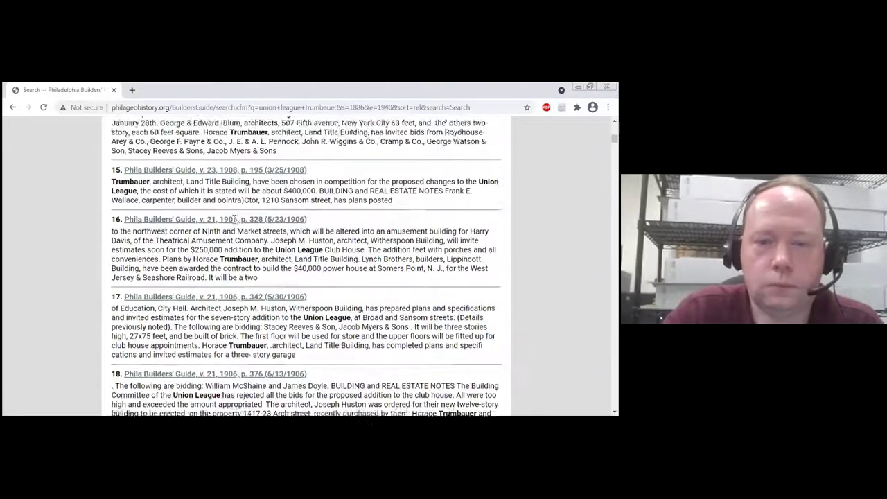
pyautogui.scroll(4, 234, 218)
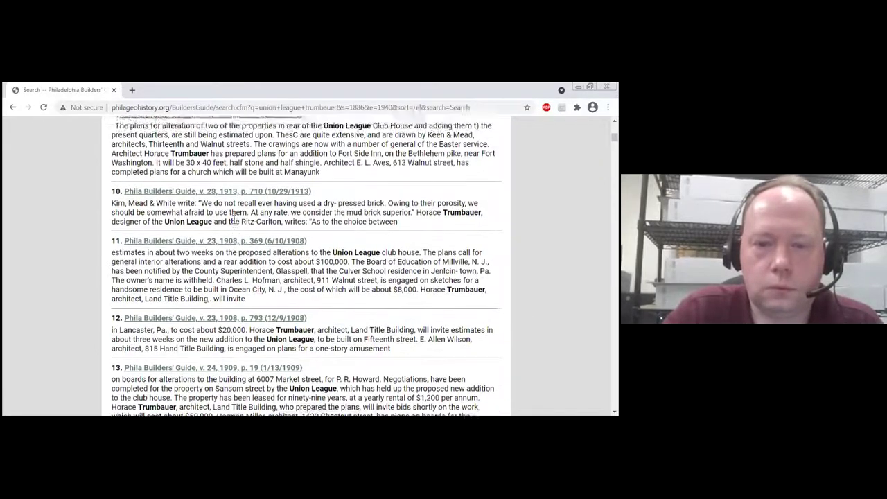
pyautogui.scroll(-2, 258, 239)
pyautogui.scroll(-12, 258, 239)
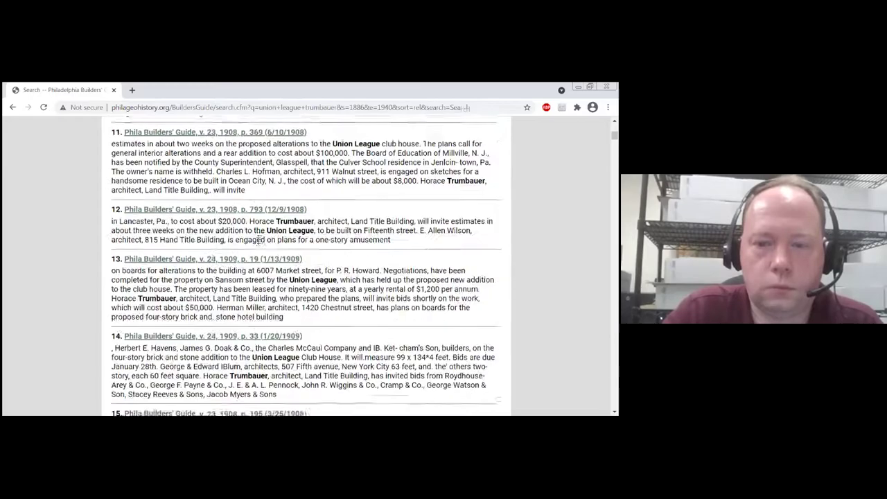
pyautogui.scroll(-9, 259, 239)
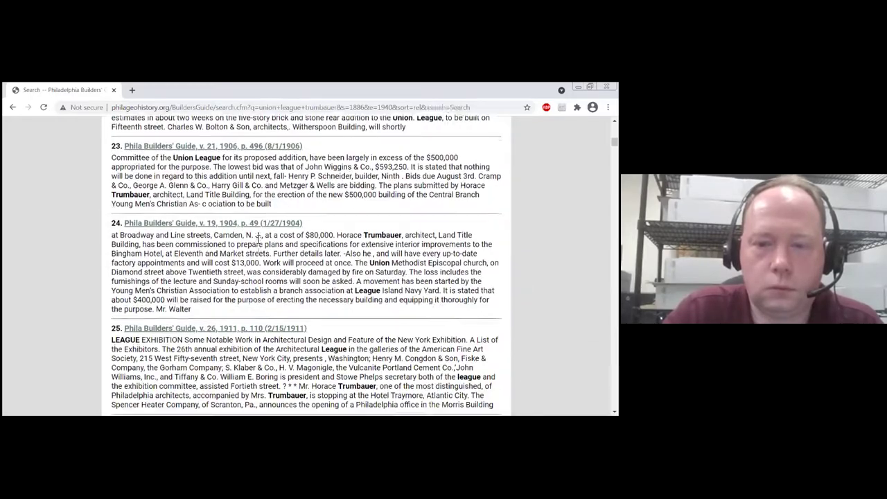
pyautogui.scroll(-9, 259, 239)
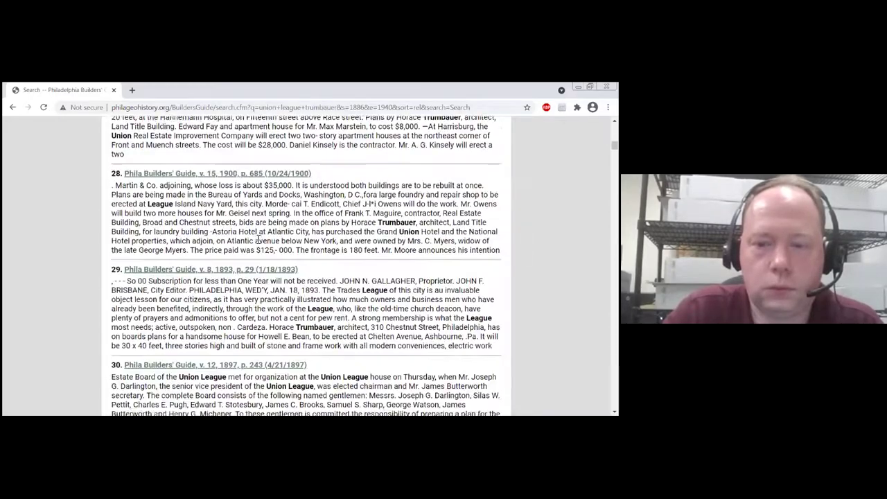
pyautogui.scroll(6, 306, 267)
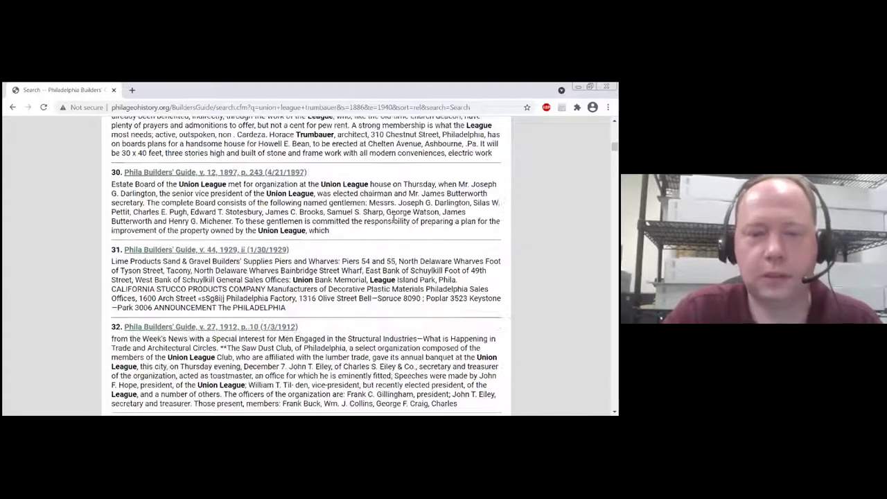
pyautogui.press('Home')
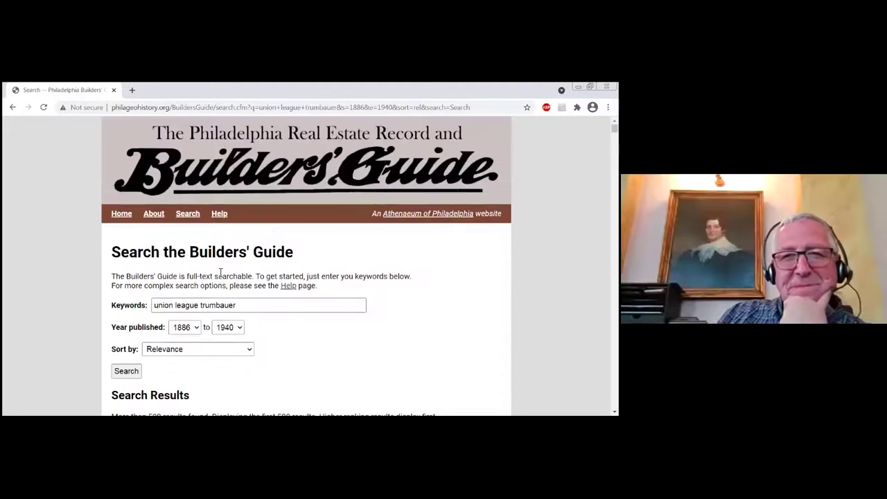
# Step: Reorder the keywords to "trumbauer union league" and run the search again
pyautogui.moveTo(200, 305); pyautogui.dragTo(134, 305)
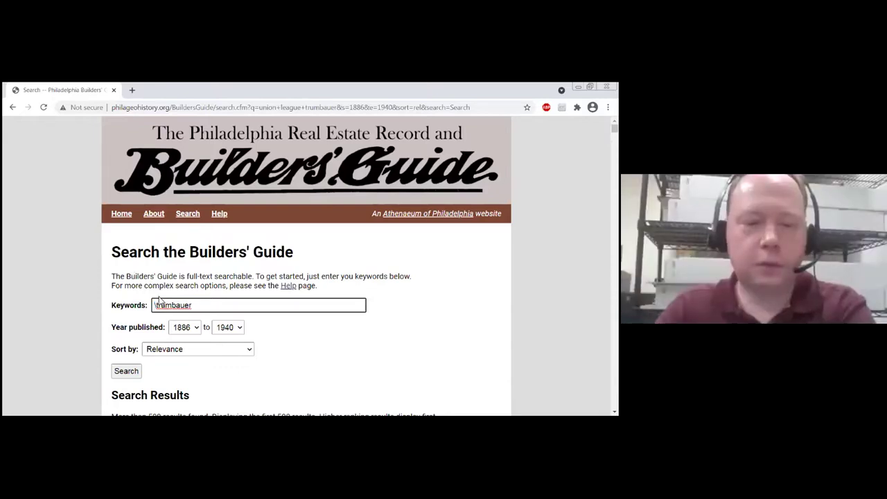
pyautogui.click(204, 305)
pyautogui.write('uni')
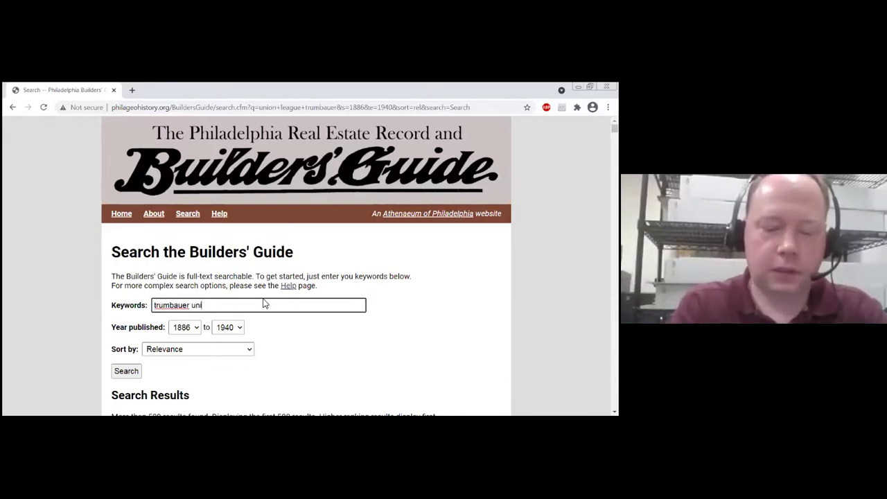
pyautogui.write('on league')
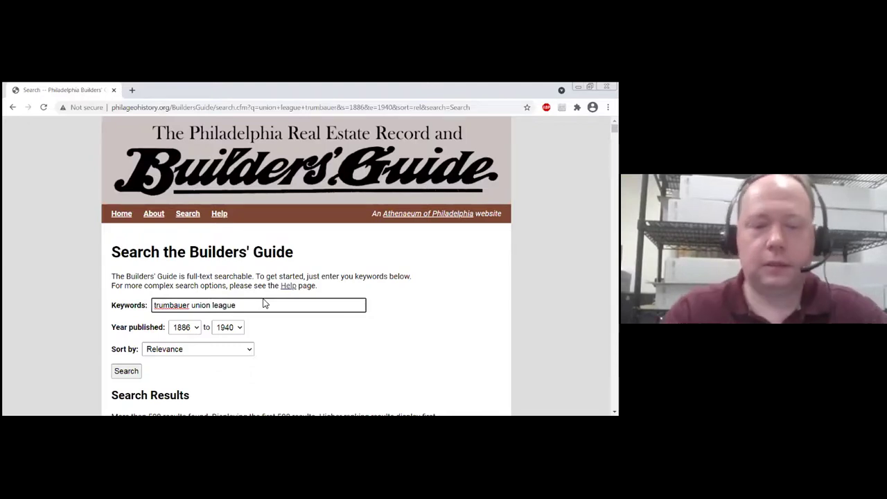
pyautogui.press('Return')
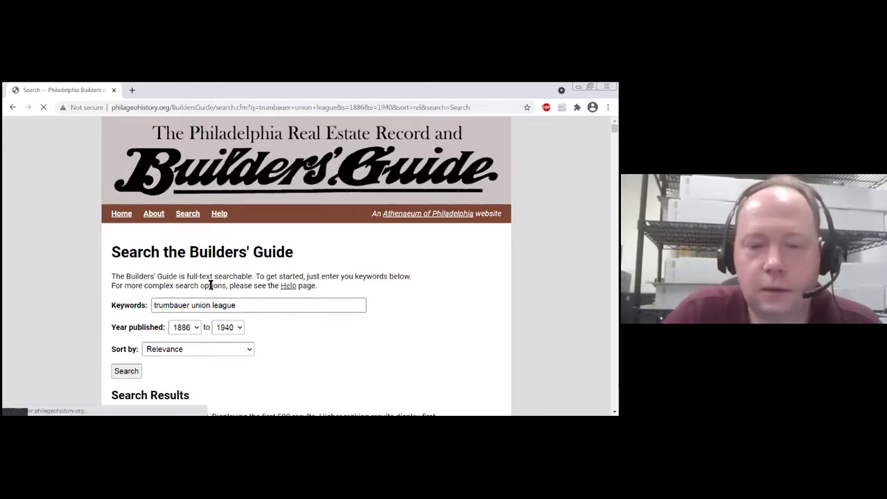
# Step: Examine the first seven results for "trumbauer union league", checking which of the keywords entry 6 matches
pyautogui.scroll(-4, 211, 285)
pyautogui.scroll(-2, 219, 284)
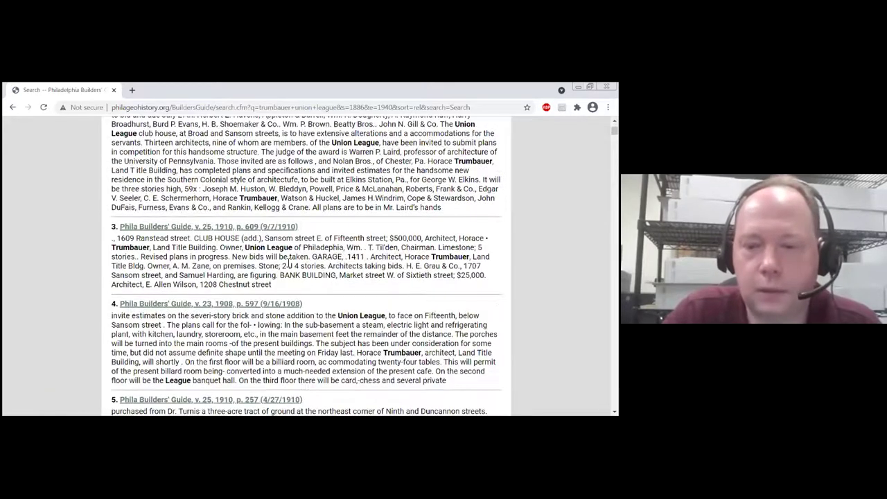
pyautogui.scroll(-3, 289, 263)
pyautogui.scroll(-3, 289, 264)
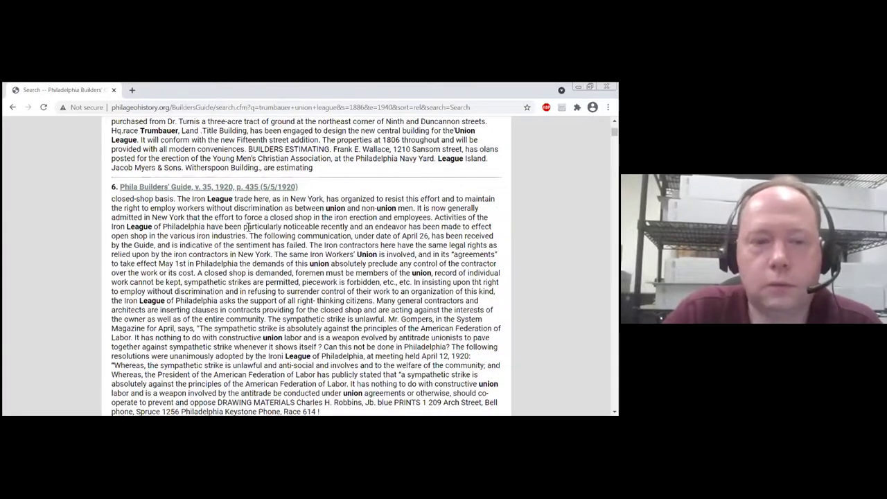
pyautogui.scroll(-1, 249, 227)
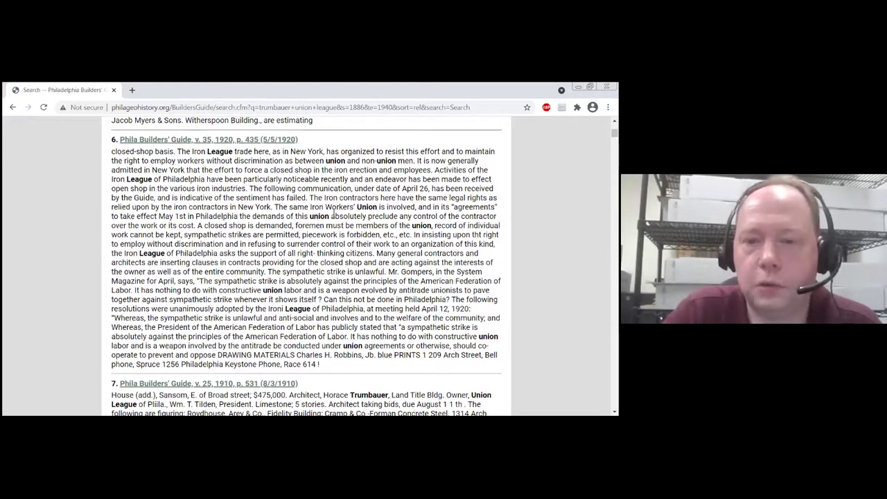
pyautogui.scroll(20, 290, 251)
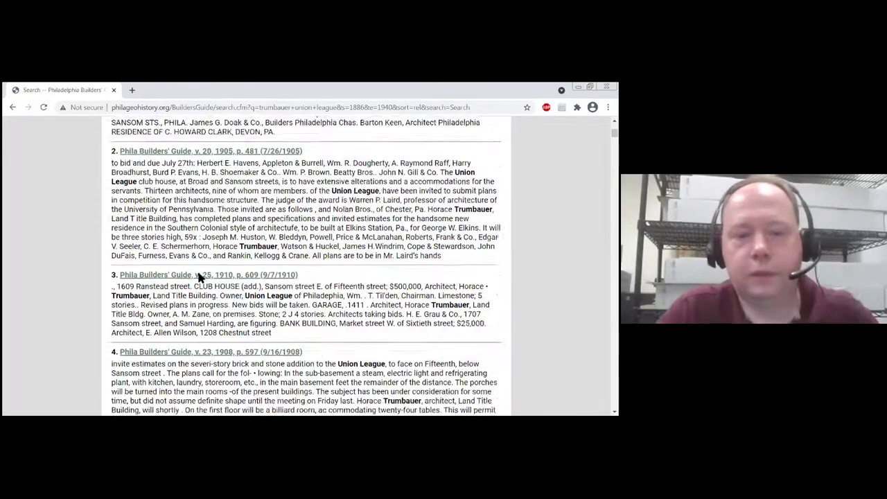
# Step: Make "union" a required word by changing the keywords to "trumbauer +union league", and run the search
pyautogui.click(192, 306)
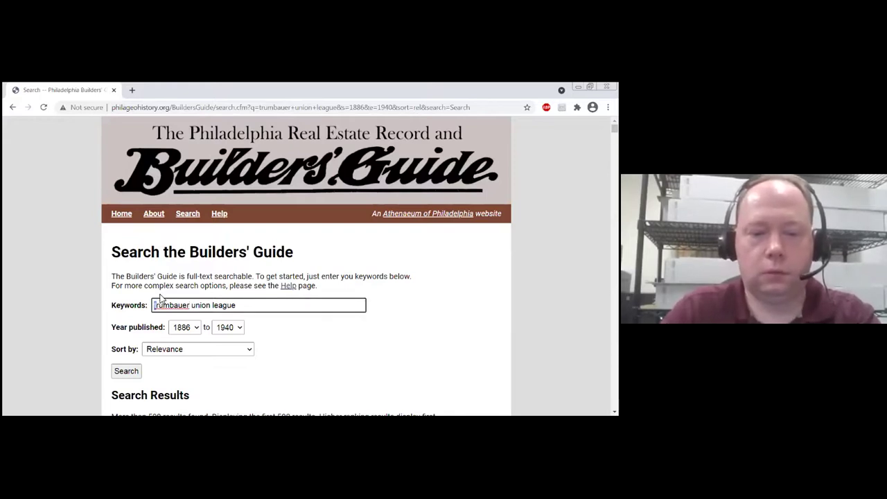
pyautogui.write('"')
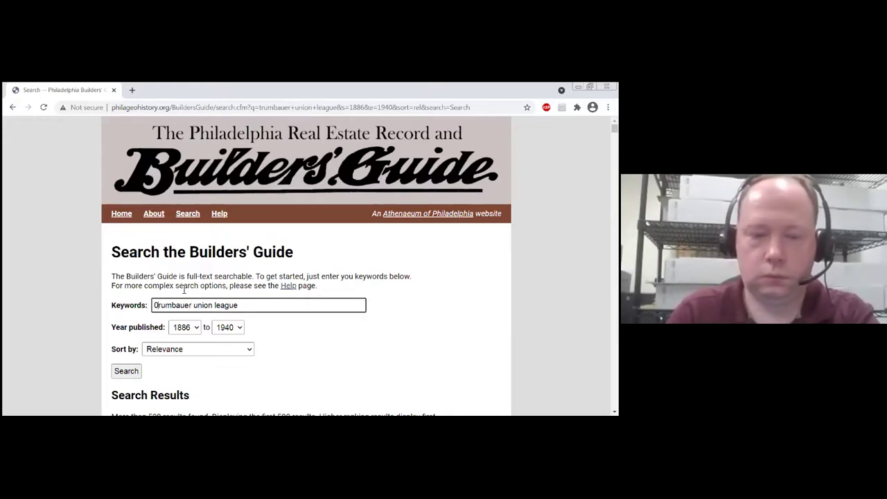
pyautogui.press('BackSpace')
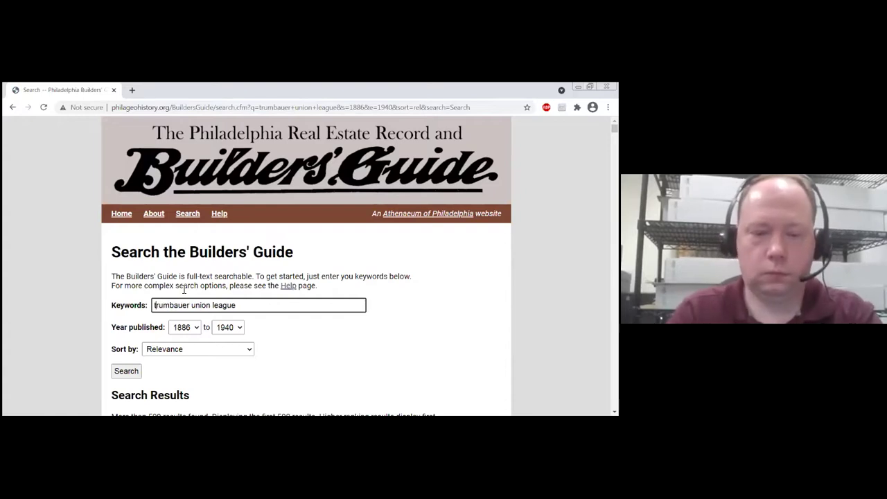
pyautogui.press('Right')
pyautogui.press('Right')
pyautogui.press('Right')
pyautogui.press('Right')
pyautogui.press('Right')
pyautogui.press('Right')
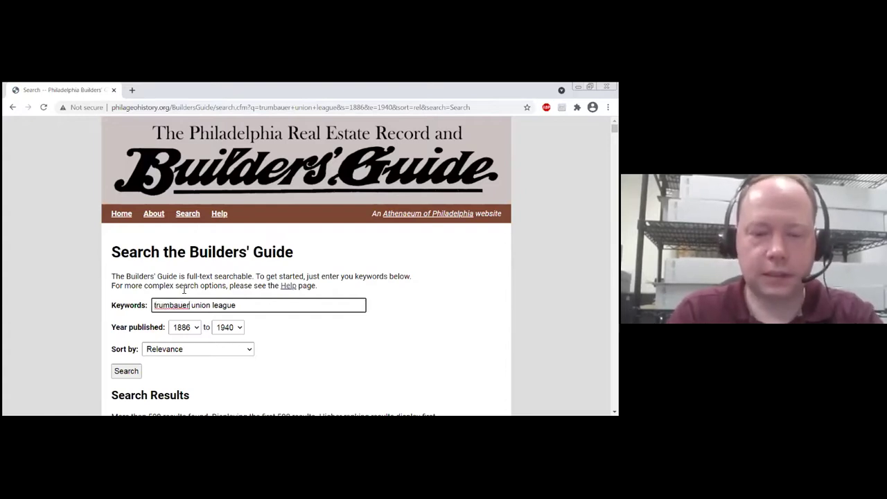
pyautogui.write('+')
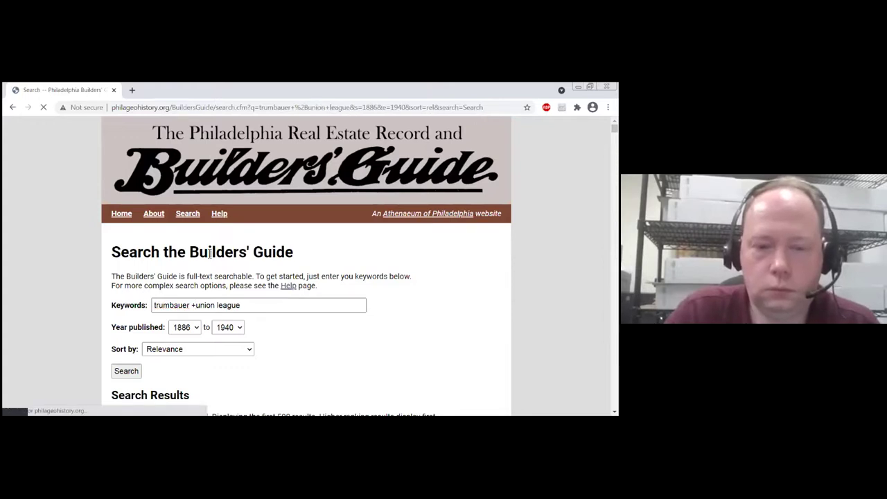
# Step: Review the top results for "trumbauer +union league" and rerun the search with the same keywords
pyautogui.scroll(-4, 209, 253)
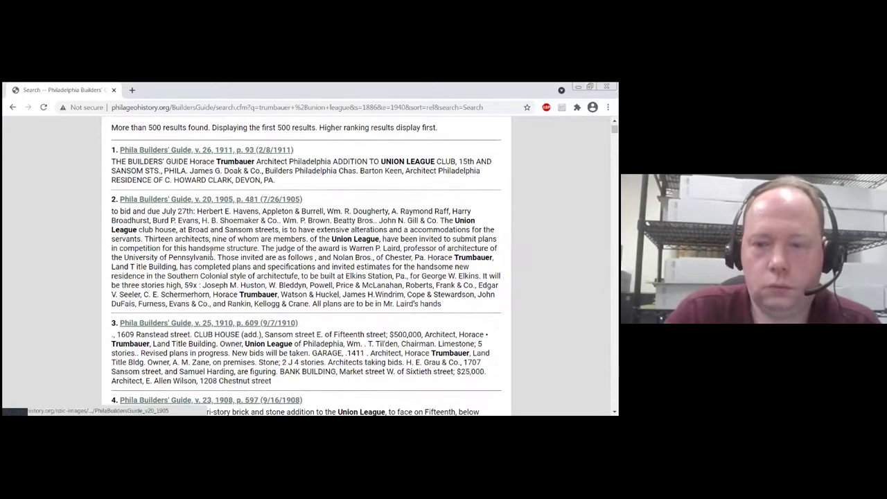
pyautogui.scroll(-5, 209, 251)
pyautogui.scroll(-3, 211, 249)
pyautogui.scroll(6, 211, 250)
pyautogui.scroll(10, 212, 250)
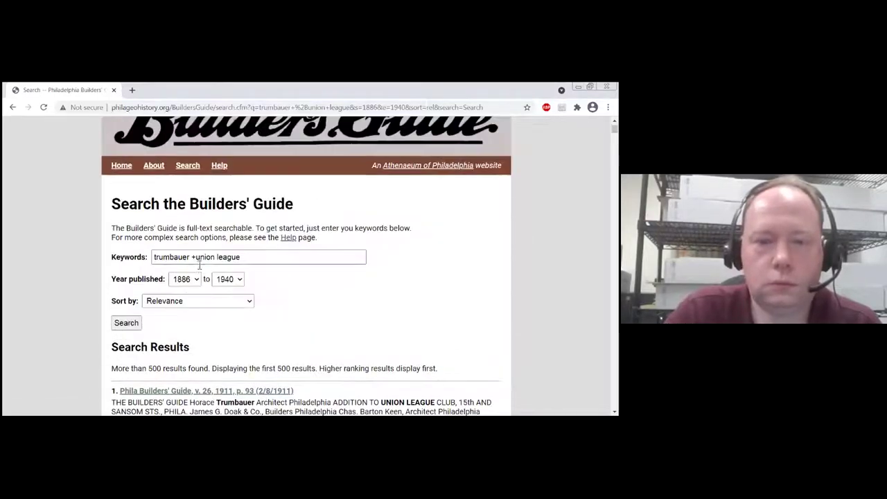
pyautogui.click(126, 323)
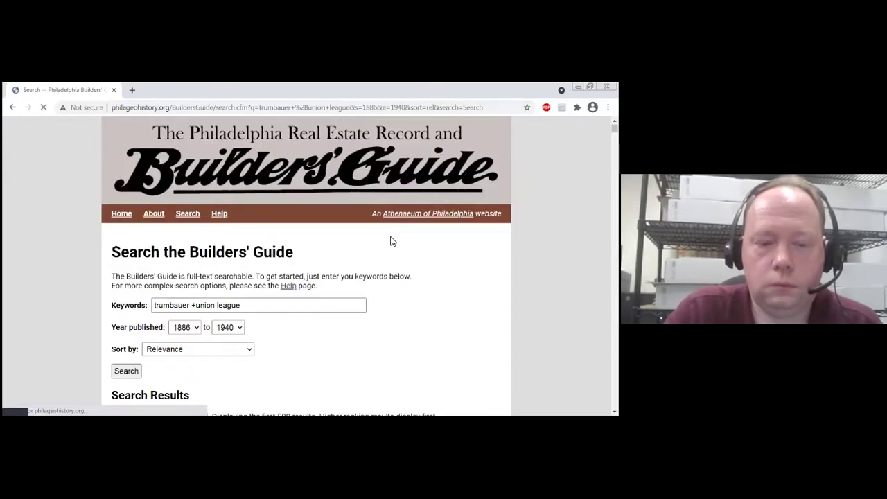
# Step: Examine the first seven results for "trumbauer +union league", checking how each entry matches the required word "union"
pyautogui.scroll(-8, 392, 240)
pyautogui.scroll(-3, 392, 239)
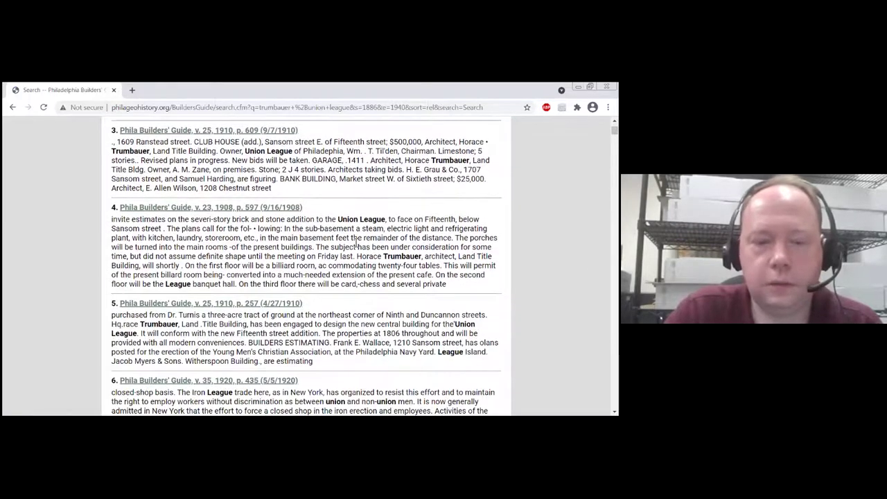
pyautogui.scroll(-4, 356, 241)
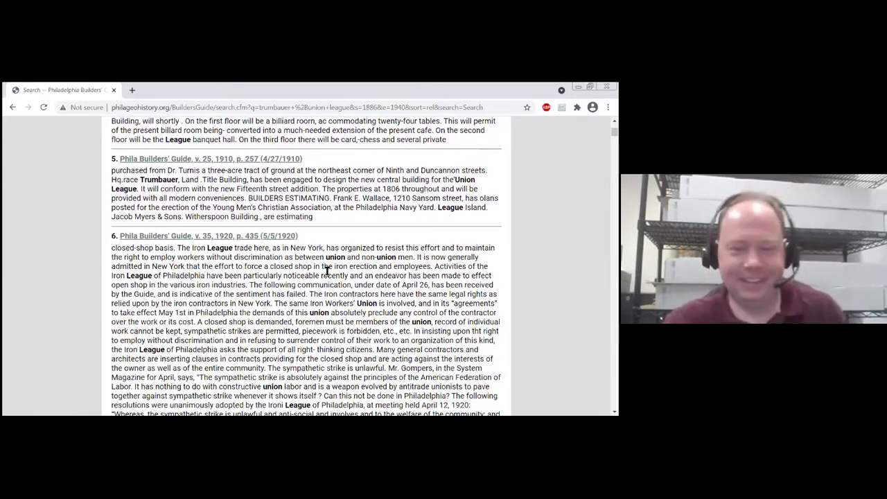
pyautogui.scroll(-3, 327, 271)
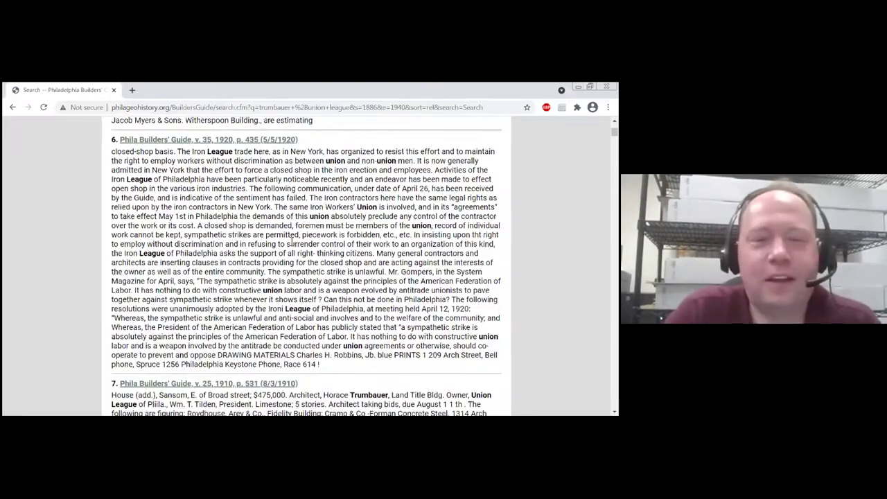
pyautogui.scroll(3, 293, 243)
pyautogui.scroll(5, 333, 252)
pyautogui.scroll(7, 305, 251)
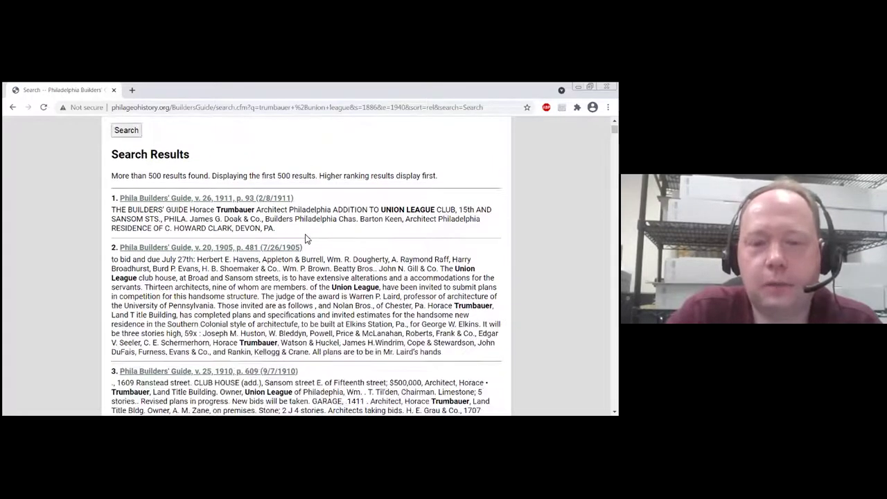
pyautogui.scroll(-3, 307, 238)
pyautogui.scroll(6, 303, 254)
pyautogui.scroll(5, 303, 254)
pyautogui.scroll(-3, 203, 257)
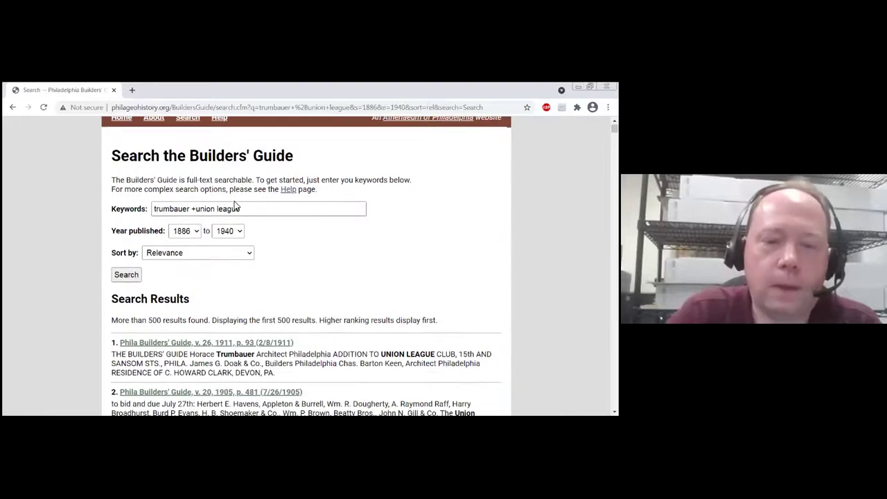
pyautogui.moveTo(245, 211); pyautogui.dragTo(156, 194)
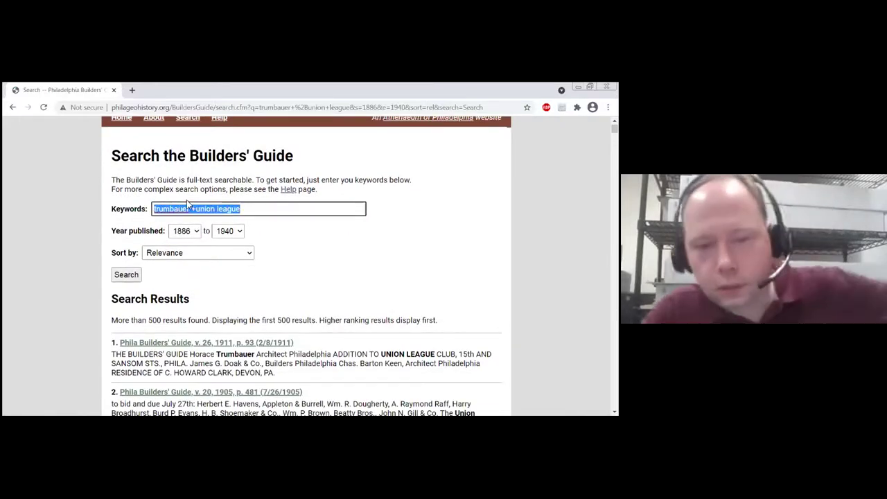
pyautogui.press('BackSpace')
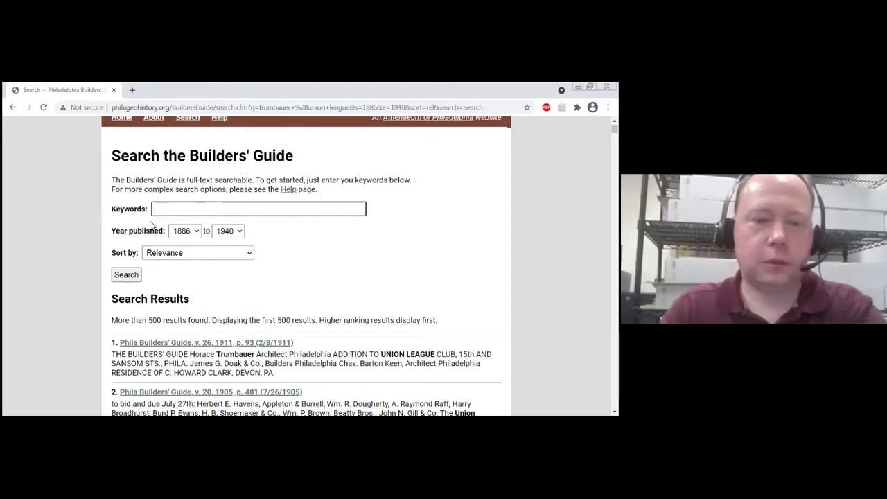
pyautogui.scroll(2, 148, 227)
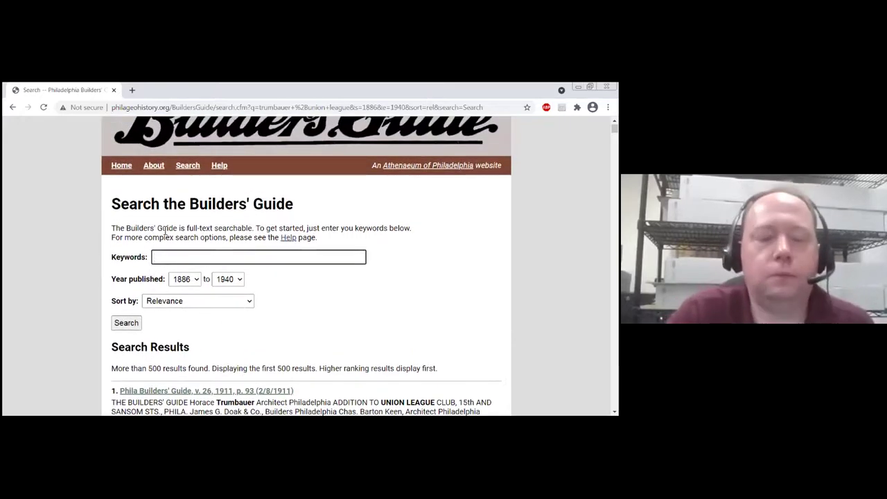
pyautogui.click(167, 259)
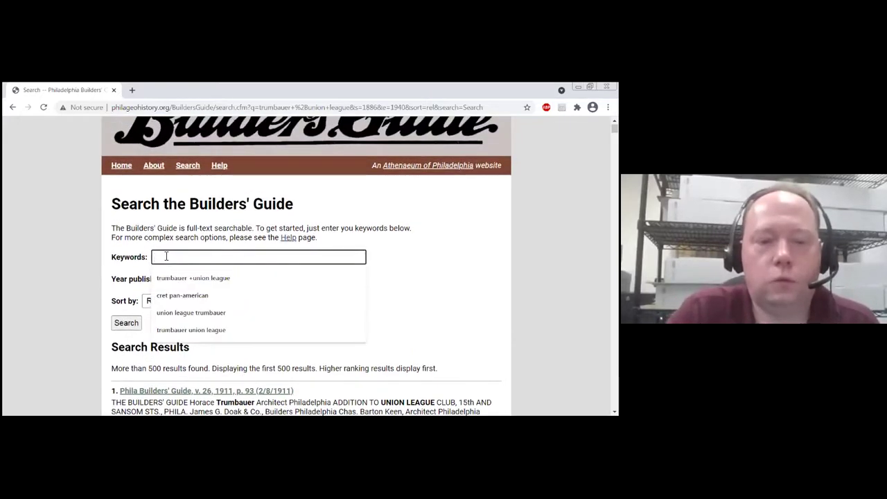
pyautogui.click(127, 219)
# Step: Open the first search result, v. 26, 1911, p. 93 (2/8/1911), and preview a hit marker along the volume's page timeline
pyautogui.scroll(-3, 147, 229)
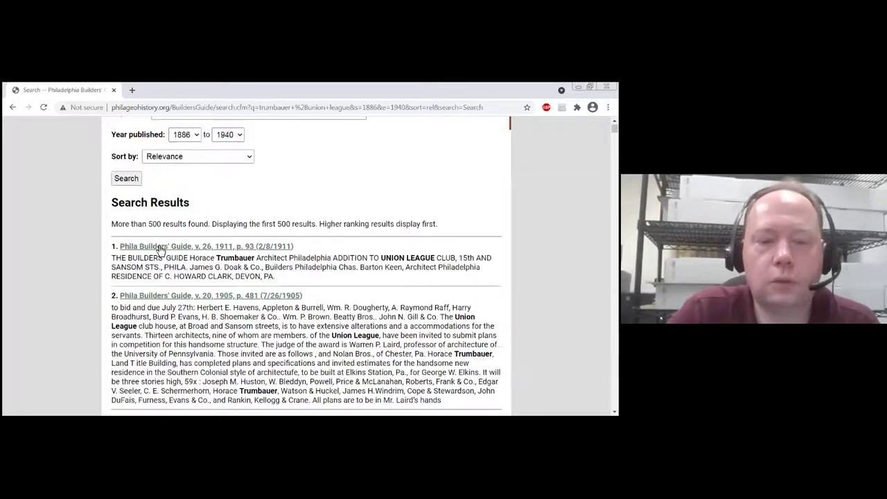
pyautogui.click(174, 250)
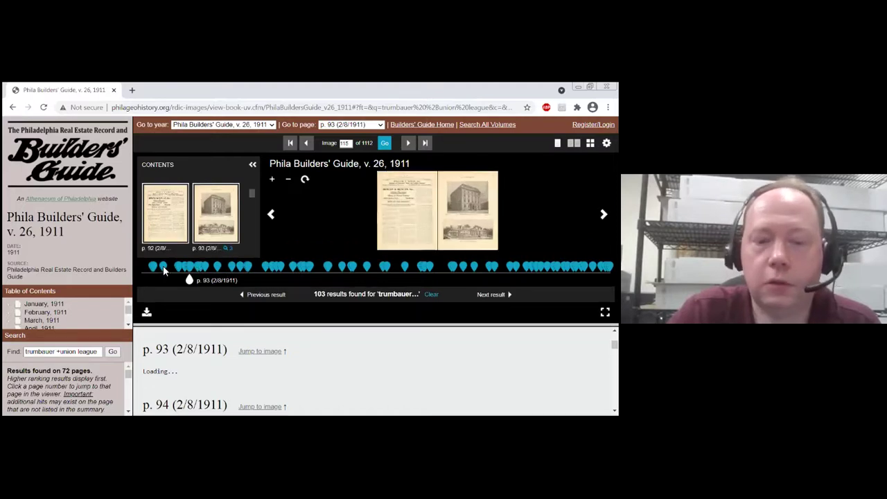
pyautogui.moveTo(368, 271)
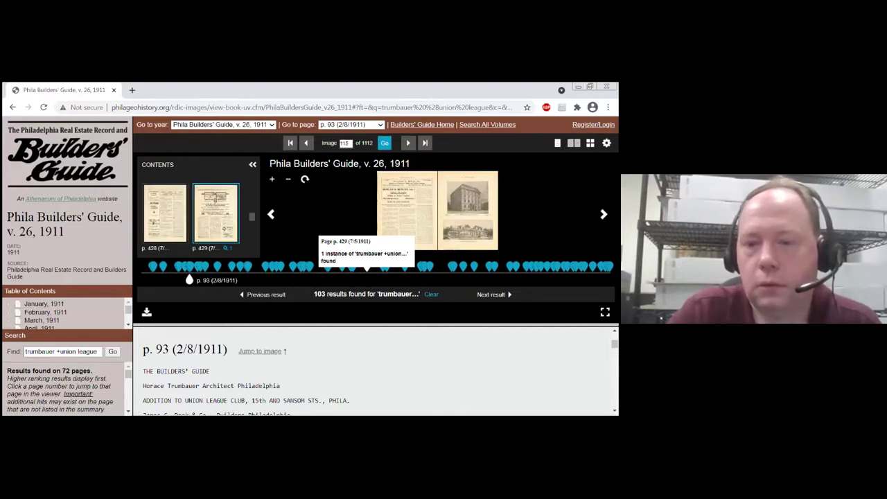
# Step: Examine the p. 93 scan up close, inspecting the Union League building photograph and the highlighted keywords in its caption
pyautogui.scroll(2, 414, 212)
pyautogui.scroll(2, 413, 212)
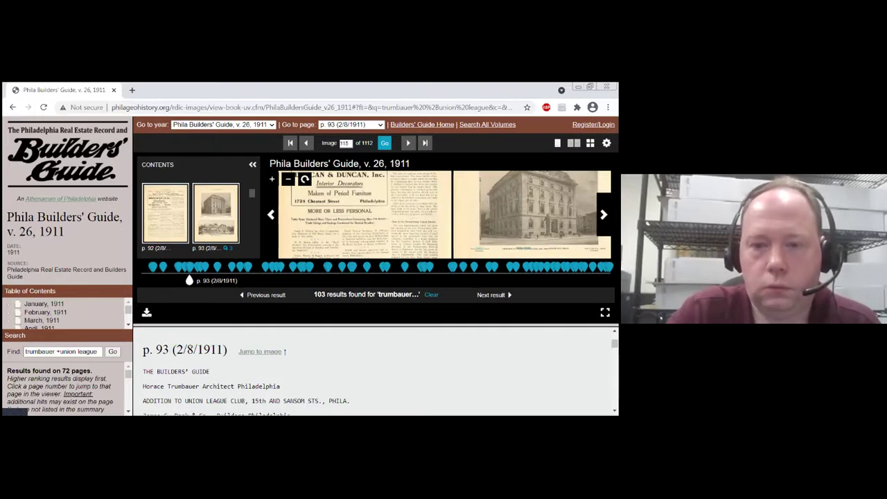
pyautogui.scroll(2, 397, 233)
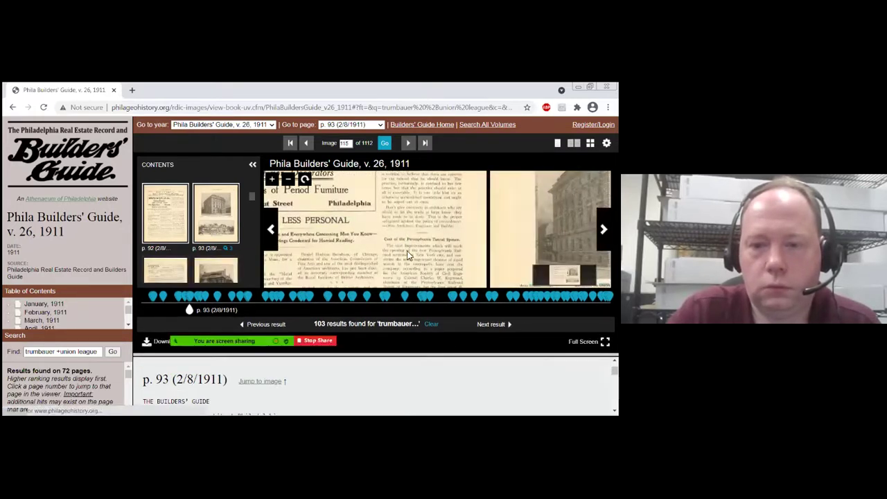
pyautogui.scroll(-1, 397, 233)
pyautogui.moveTo(386, 224); pyautogui.dragTo(362, 213)
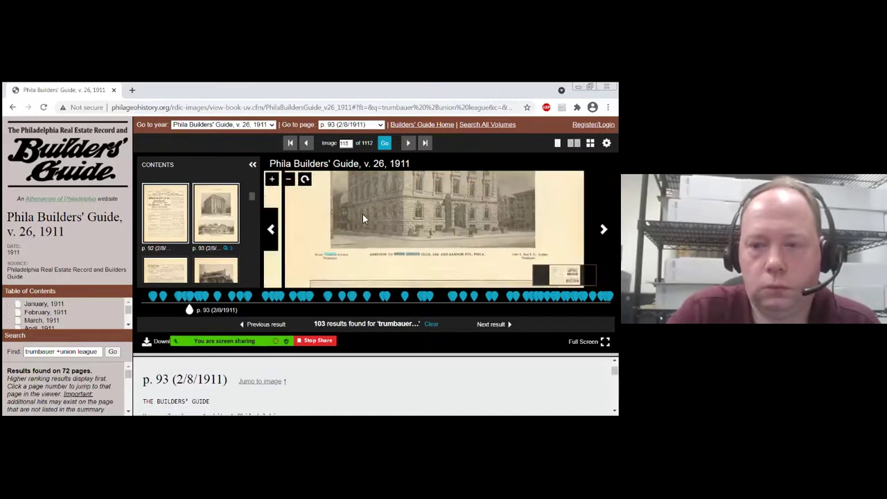
pyautogui.scroll(3, 352, 238)
pyautogui.scroll(-4, 363, 236)
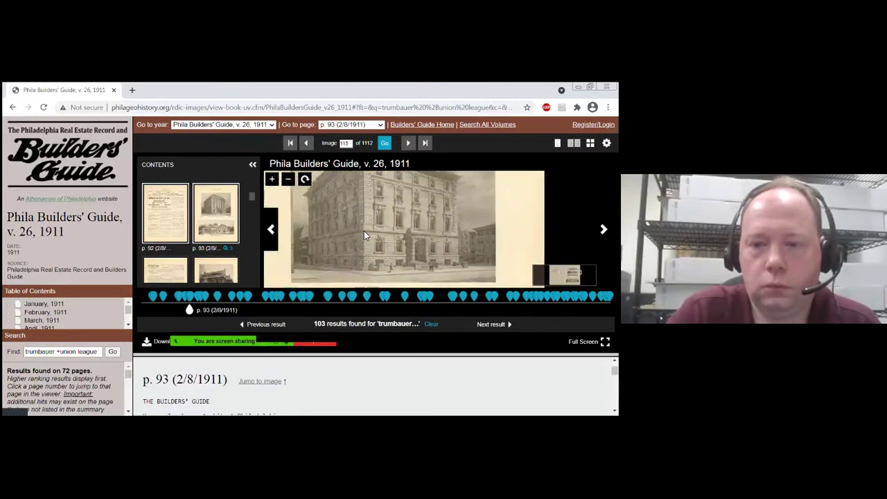
pyautogui.scroll(4, 399, 233)
pyautogui.moveTo(412, 237); pyautogui.dragTo(400, 199)
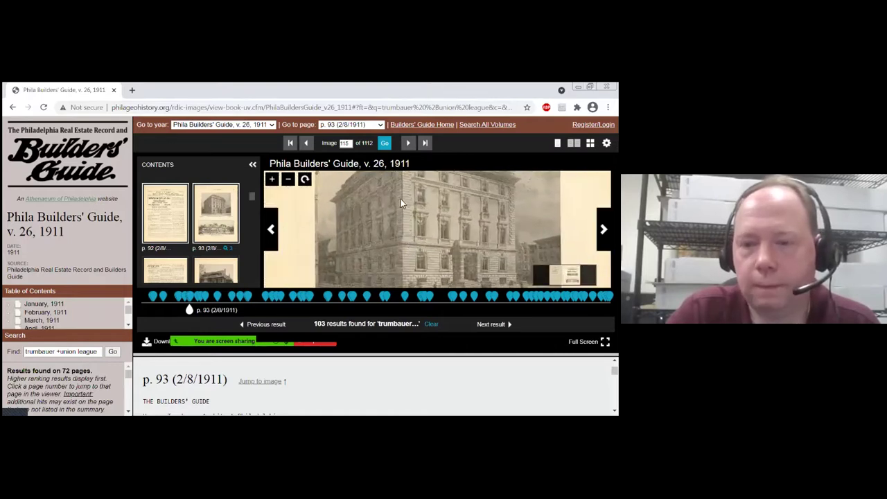
pyautogui.scroll(-4, 407, 247)
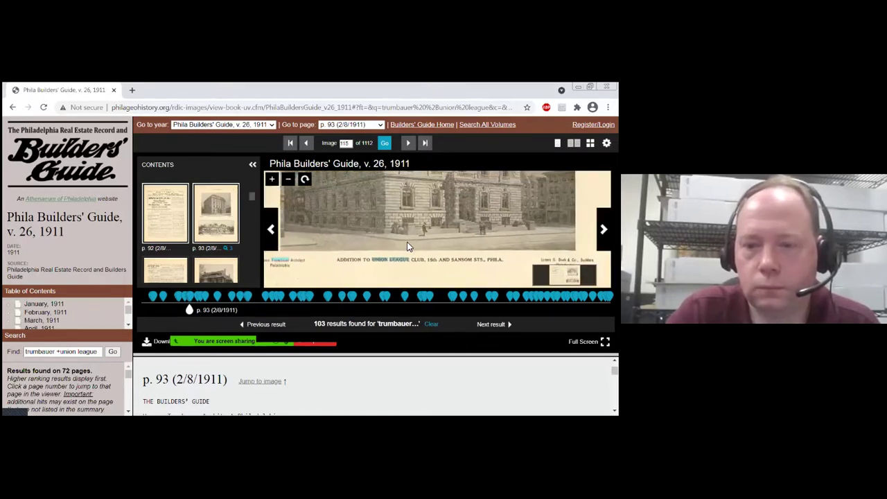
pyautogui.moveTo(297, 236); pyautogui.dragTo(408, 277)
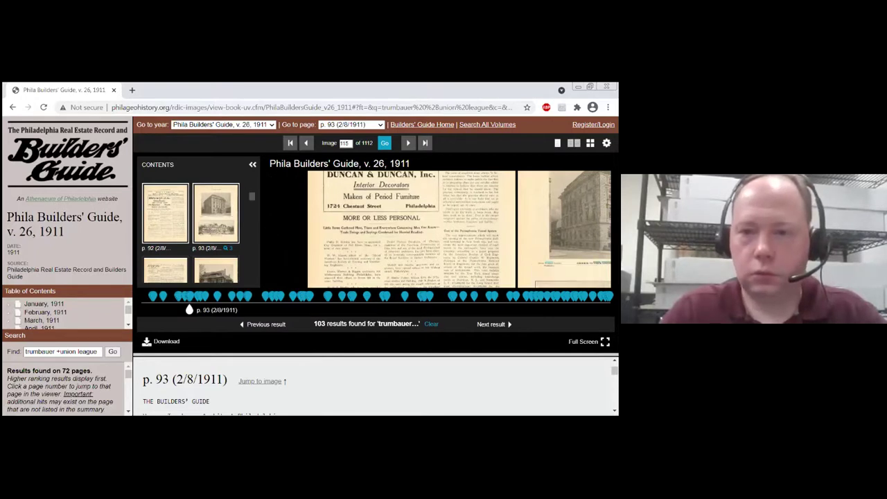
# Step: Return to the Builders' Guide home page and open the 1897, v. 12 volume
pyautogui.click(422, 124)
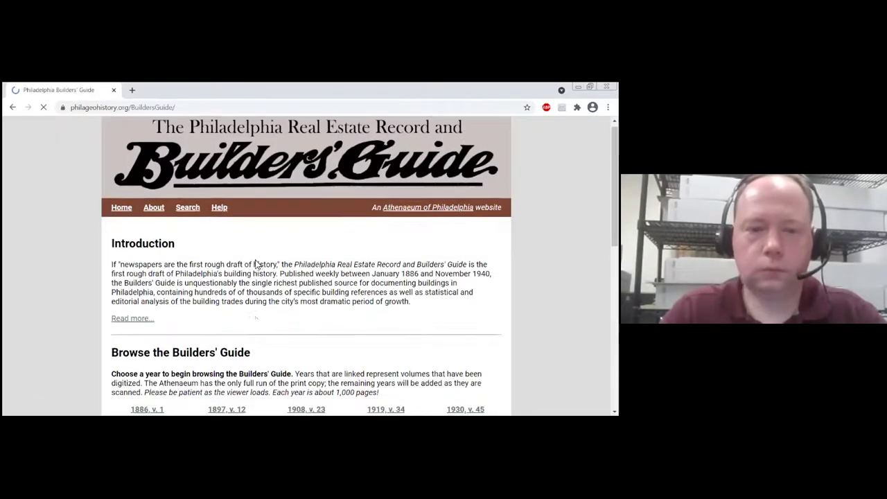
pyautogui.scroll(-2, 255, 261)
pyautogui.scroll(-1, 255, 261)
pyautogui.click(222, 224)
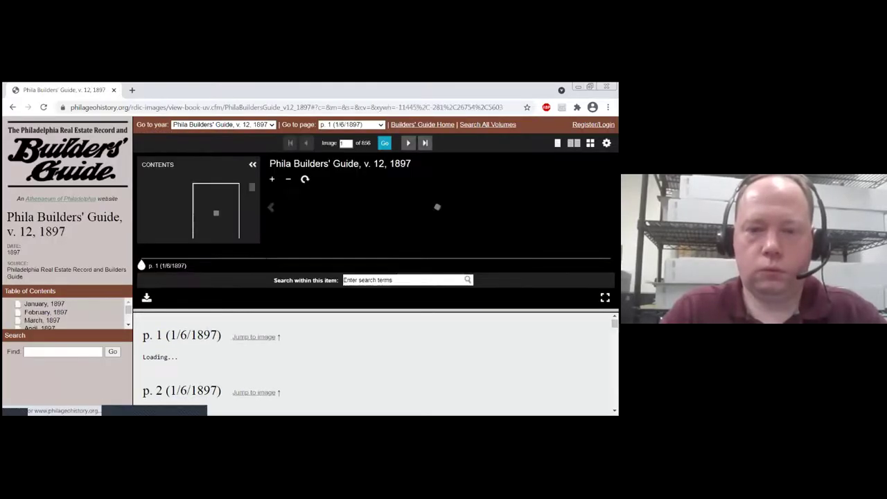
# Step: Search within the 1897 volume for "furness" and preview the hit markers along the page timeline
pyautogui.click(391, 281)
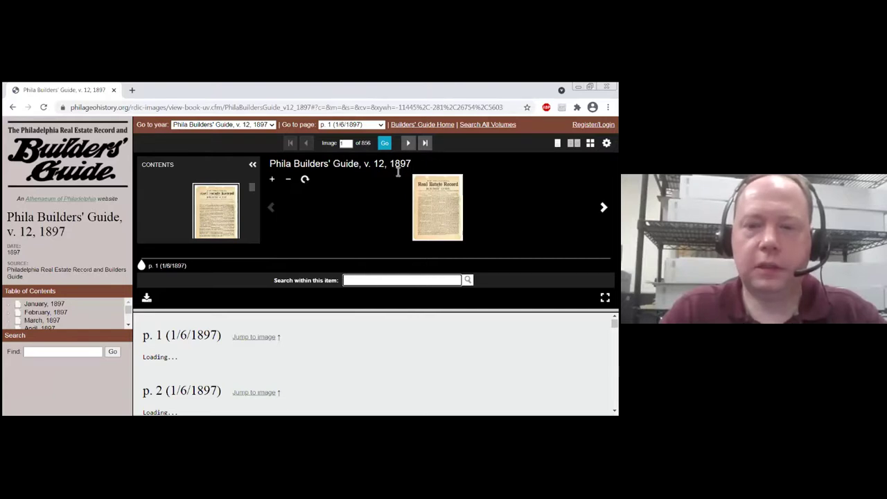
pyautogui.click(369, 280)
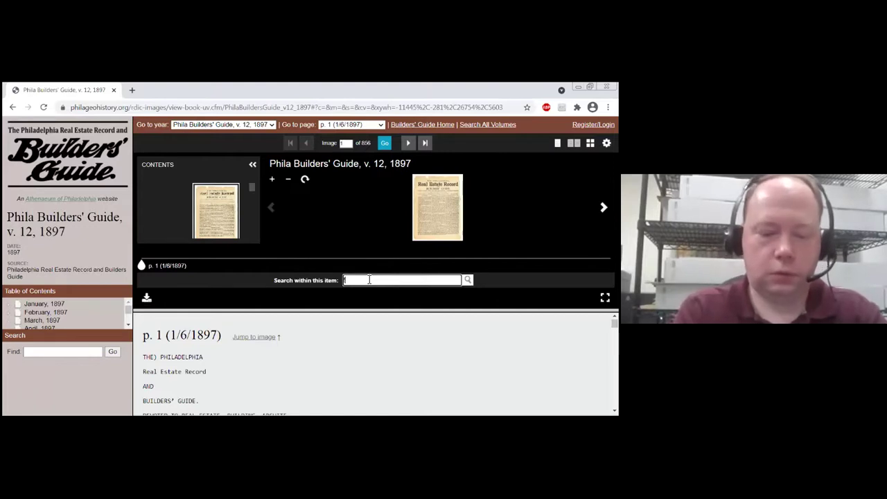
pyautogui.write('furness')
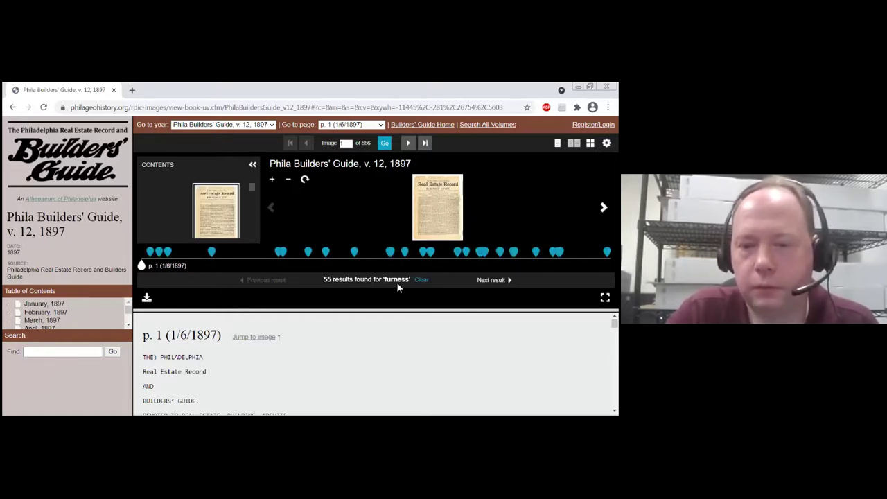
pyautogui.moveTo(327, 254)
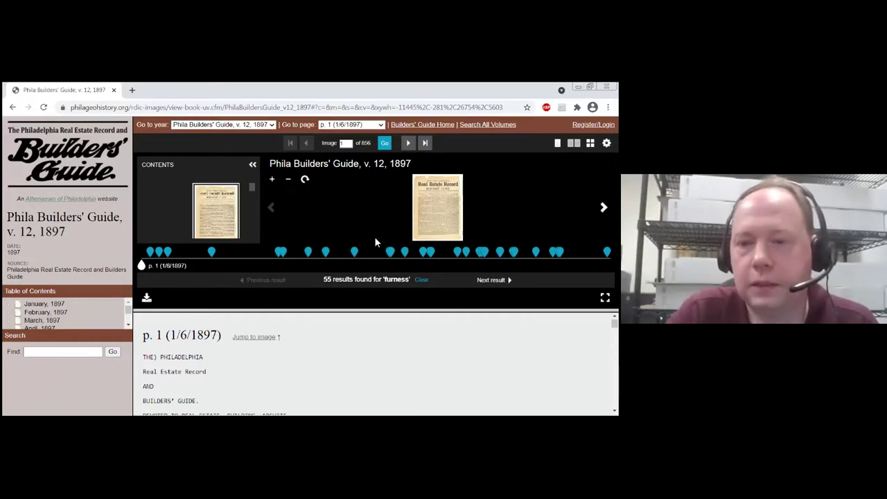
pyautogui.moveTo(430, 253)
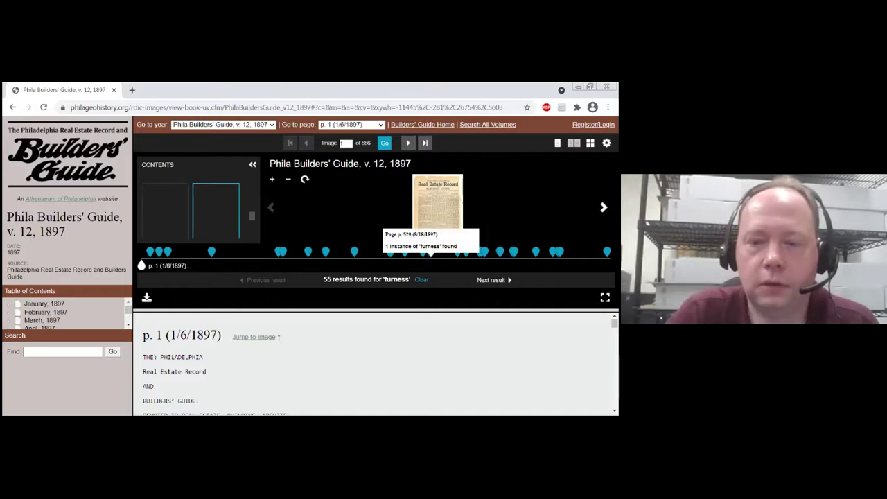
# Step: Examine the transcribed text of p. 1 and p. 2 (1/6/1897) for text-recognition errors, especially in the last paragraphs of p. 1
pyautogui.scroll(-5, 210, 363)
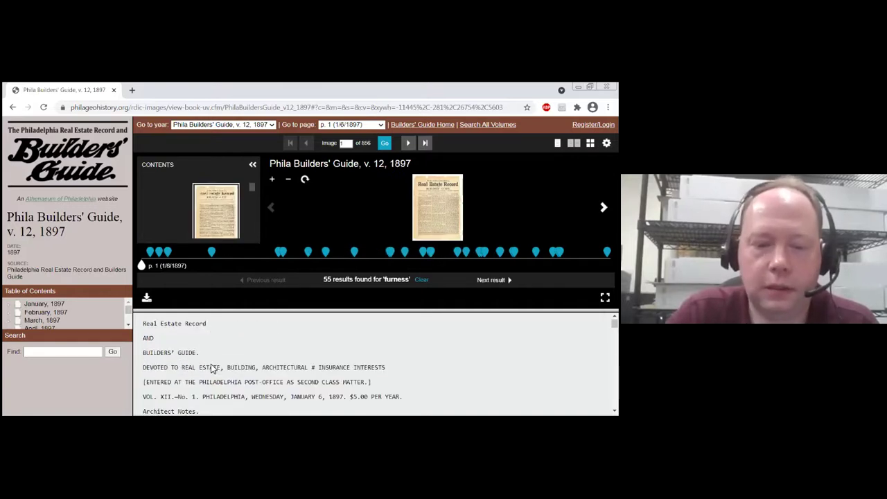
pyautogui.scroll(-1, 215, 361)
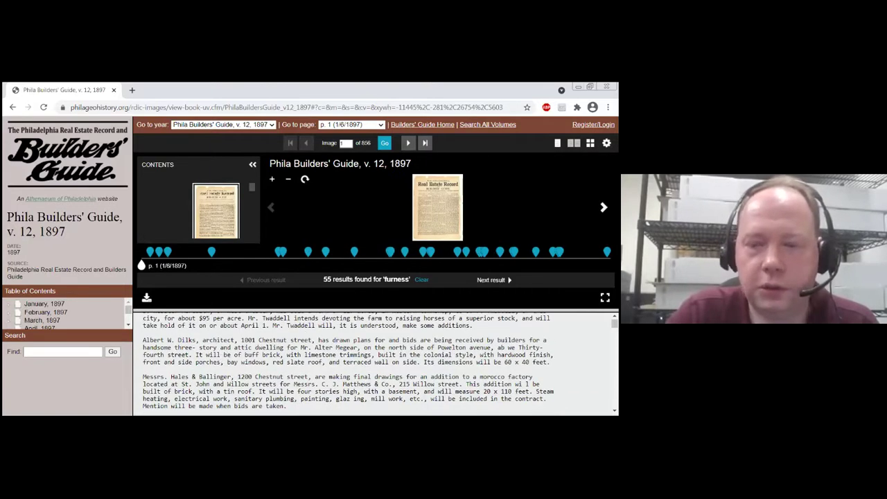
pyautogui.scroll(-5, 249, 369)
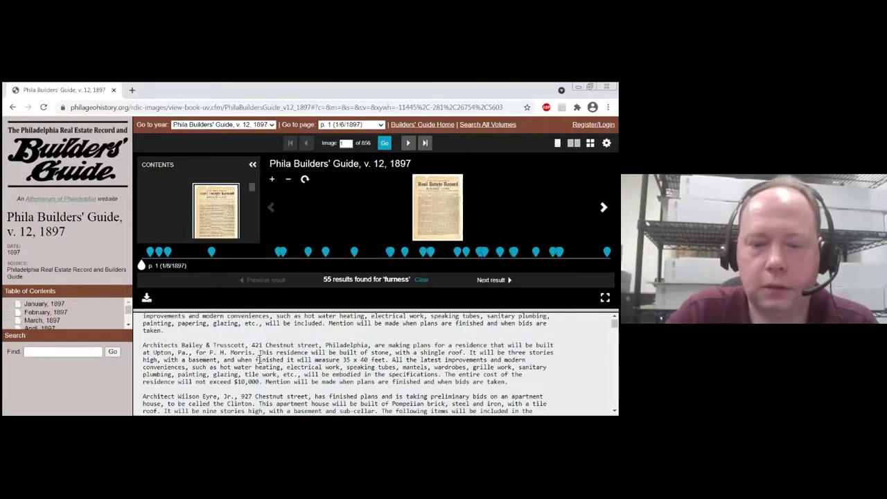
pyautogui.scroll(-2, 260, 360)
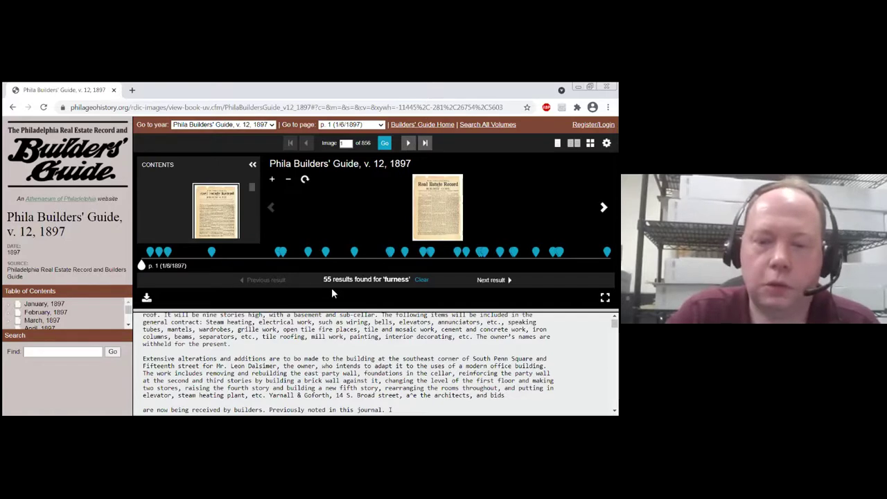
pyautogui.scroll(-5, 297, 359)
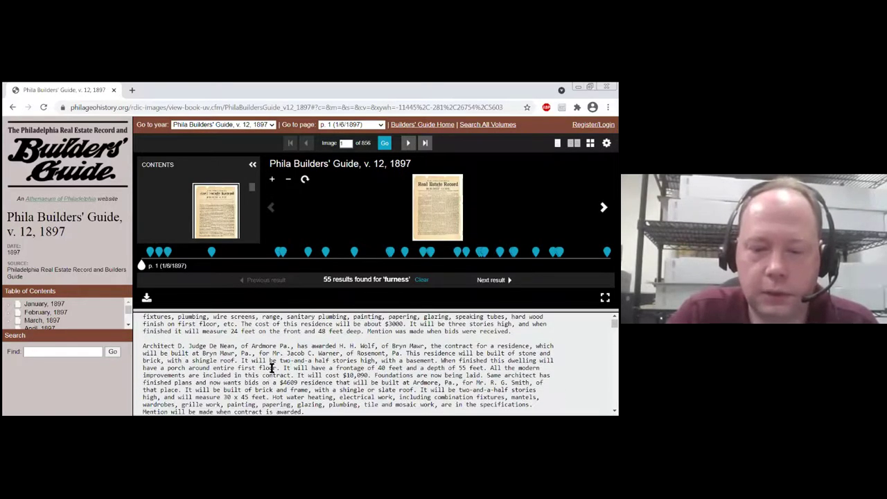
pyautogui.scroll(-3, 271, 367)
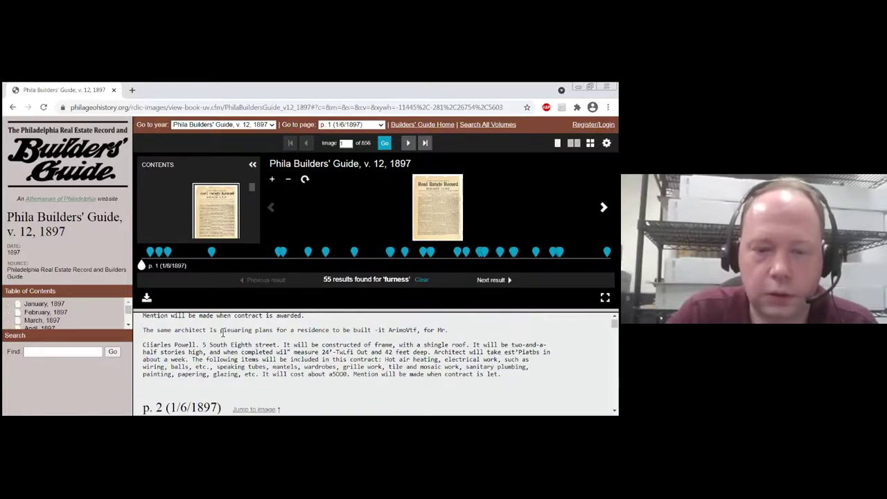
pyautogui.doubleClick(251, 331)
pyautogui.click(269, 345)
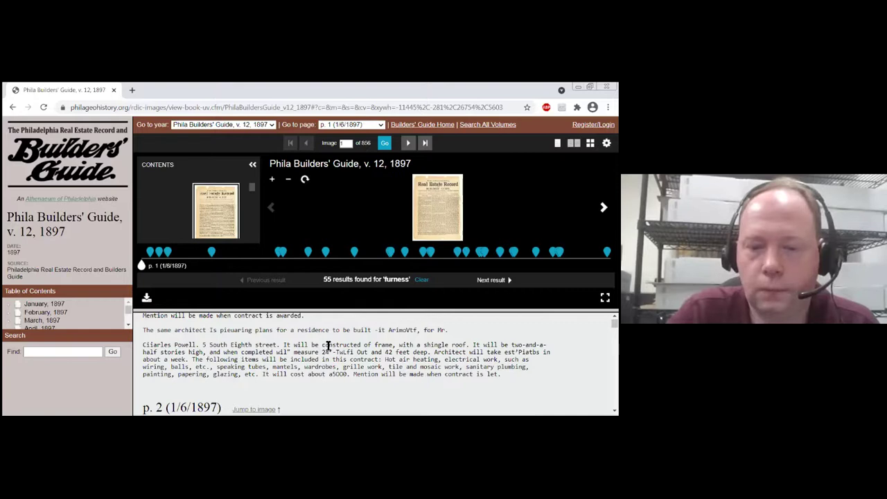
pyautogui.scroll(2, 329, 346)
pyautogui.scroll(-4, 325, 347)
pyautogui.scroll(-5, 323, 343)
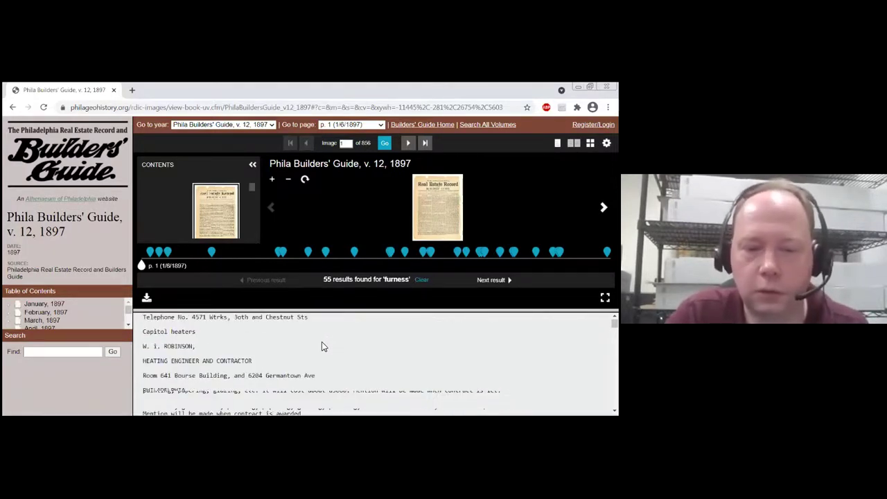
pyautogui.scroll(-3, 322, 344)
pyautogui.scroll(-3, 321, 341)
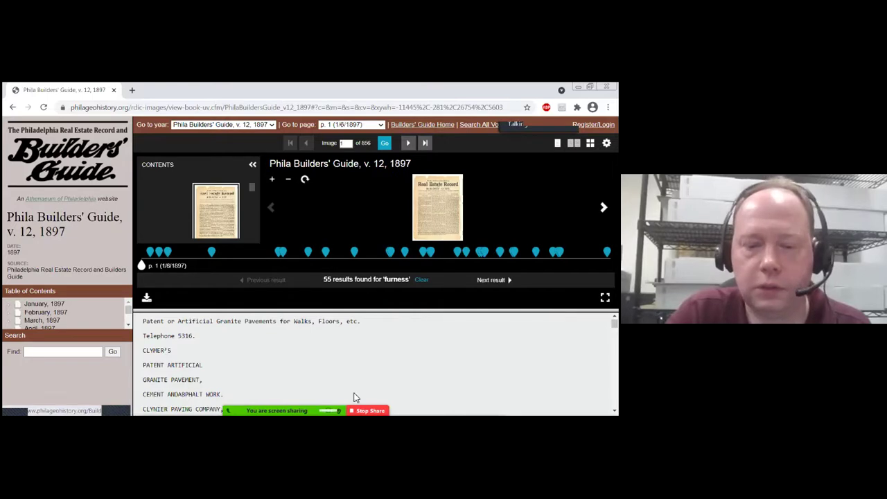
# Step: Return to the Builders' Guide home page and open the 1893, v. 8 volume
pyautogui.click(419, 124)
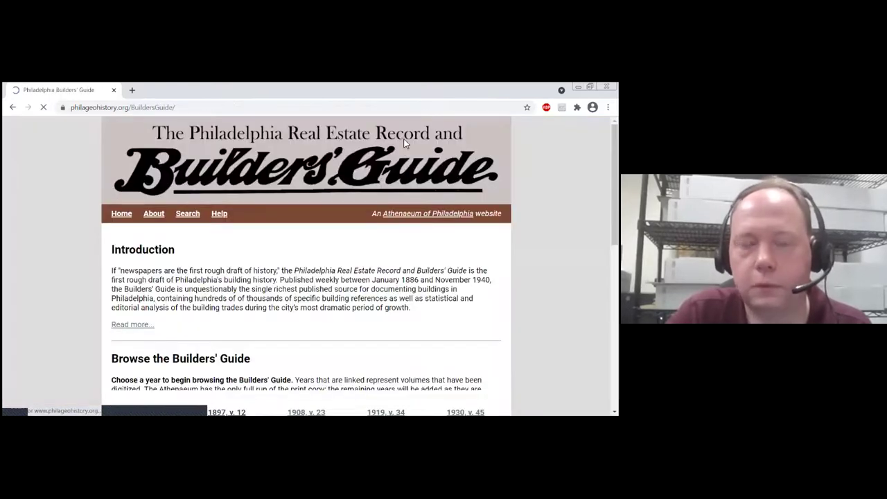
pyautogui.scroll(-6, 291, 253)
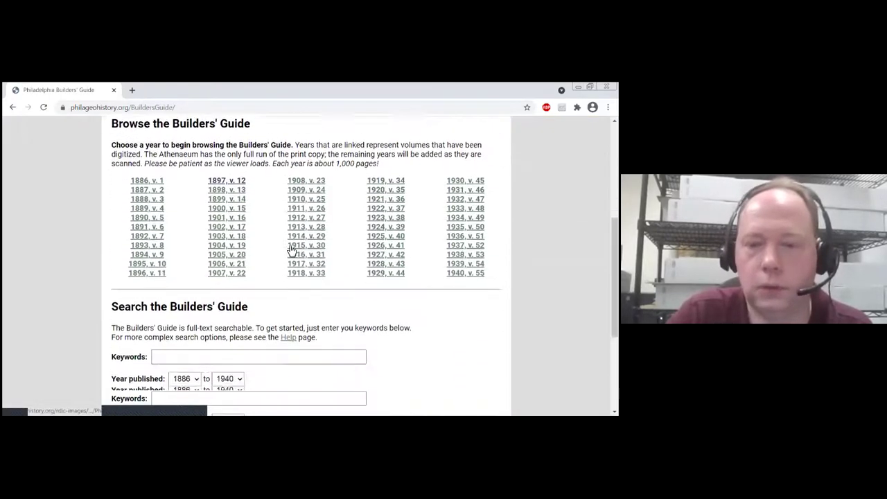
pyautogui.scroll(-1, 167, 296)
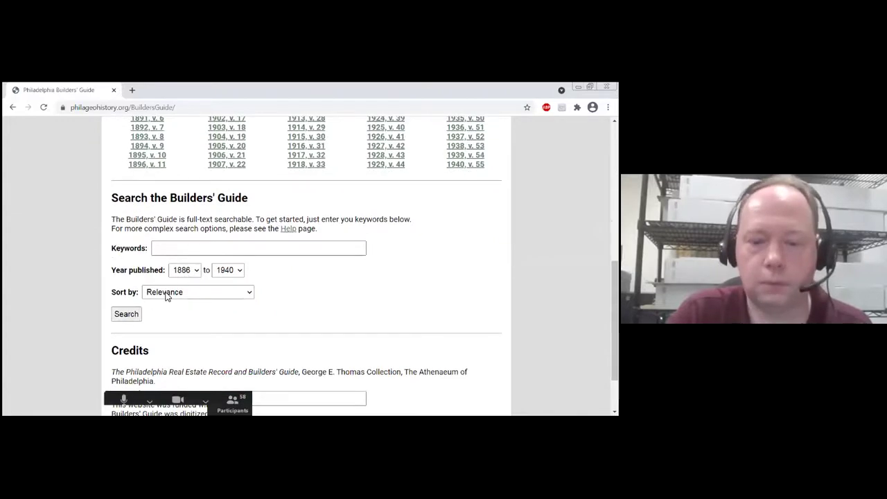
pyautogui.scroll(-2, 273, 399)
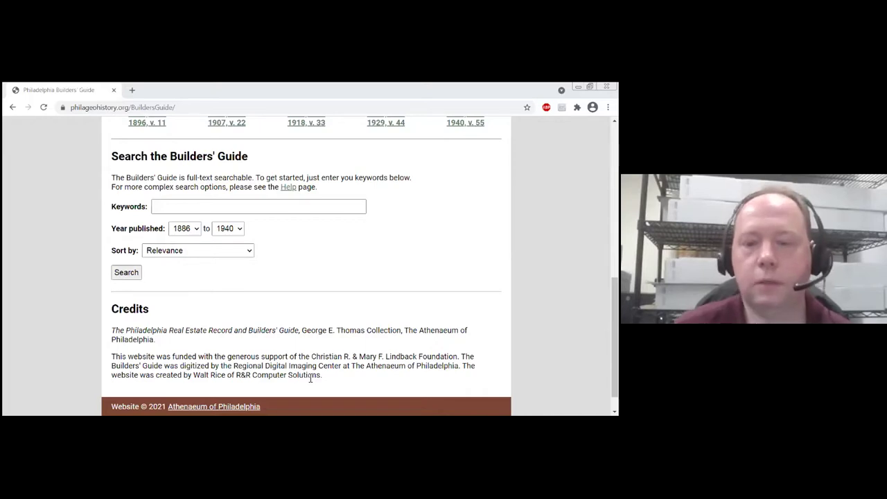
pyautogui.scroll(2, 168, 198)
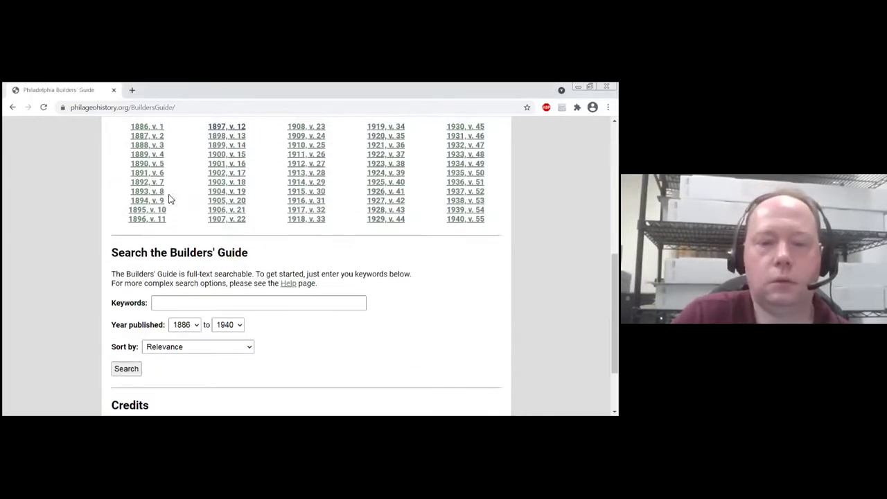
pyautogui.click(141, 199)
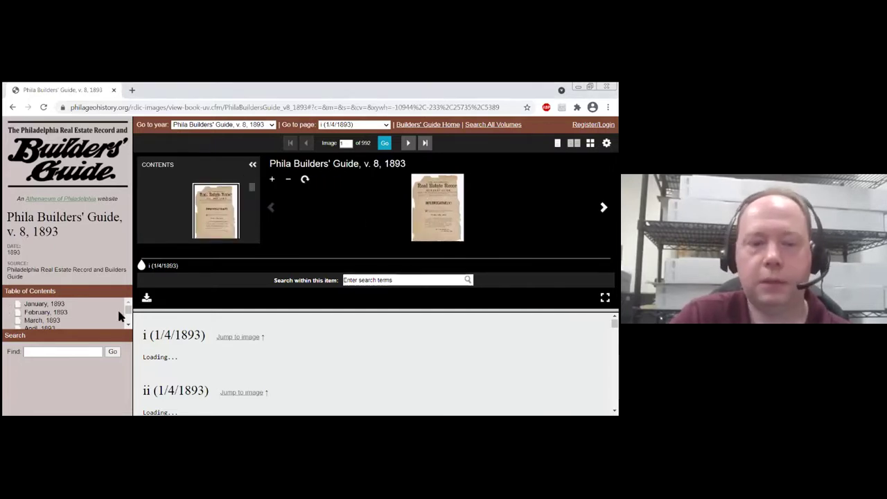
# Step: Open the high-res download image of page i (1/4/1893) and preview saving it as a JPG file without keeping it
pyautogui.click(147, 298)
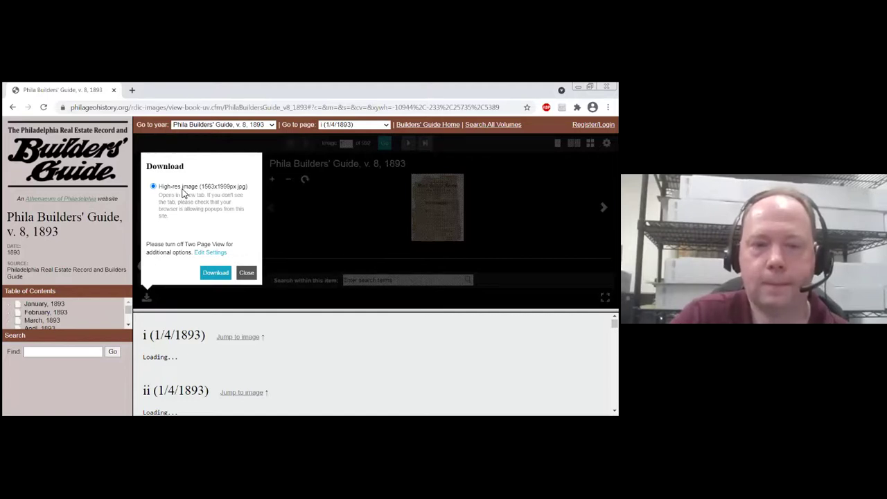
pyautogui.click(215, 273)
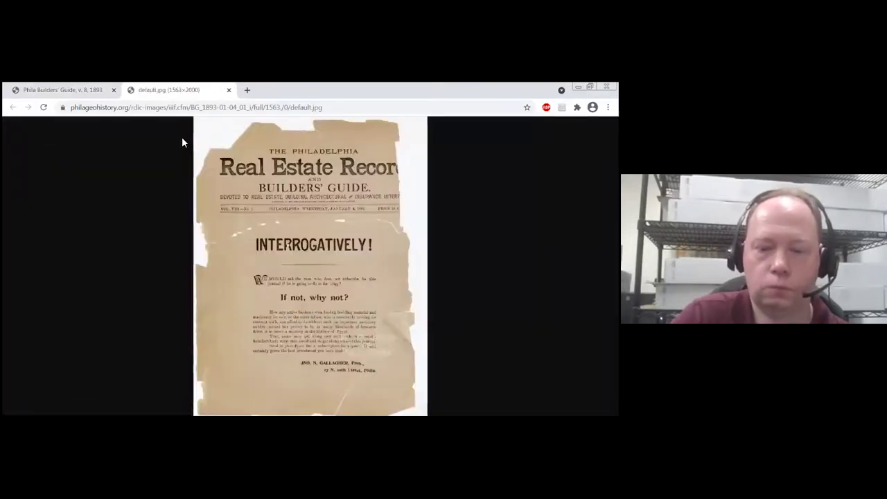
pyautogui.rightClick(322, 200)
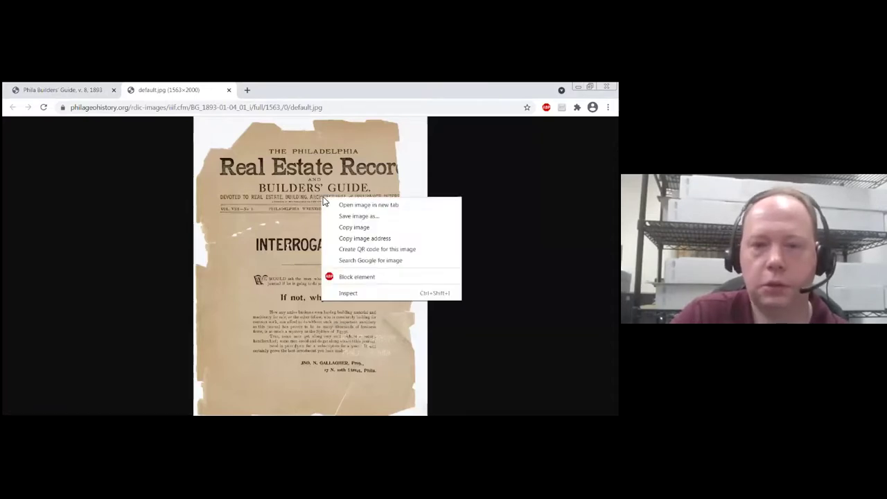
pyautogui.click(367, 217)
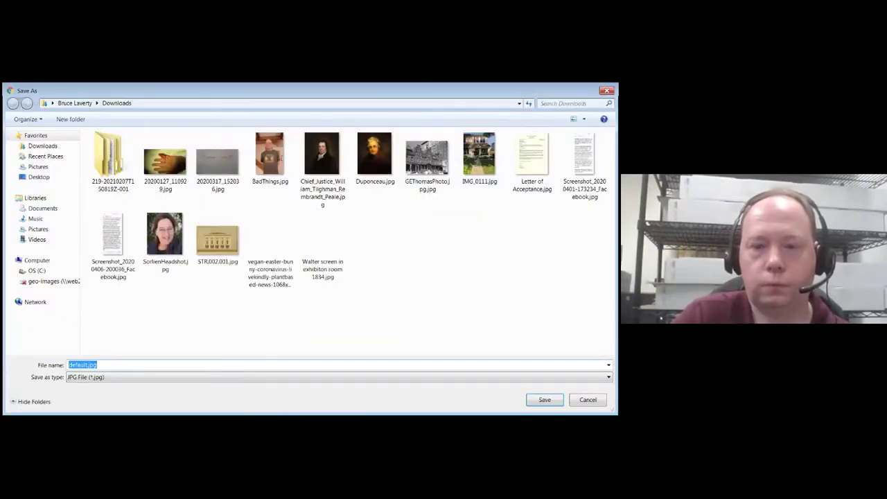
pyautogui.press('Escape')
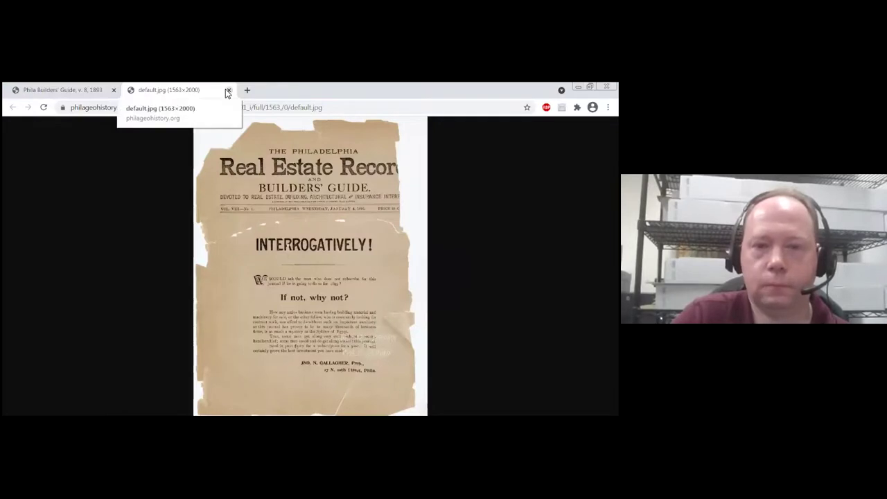
pyautogui.click(227, 91)
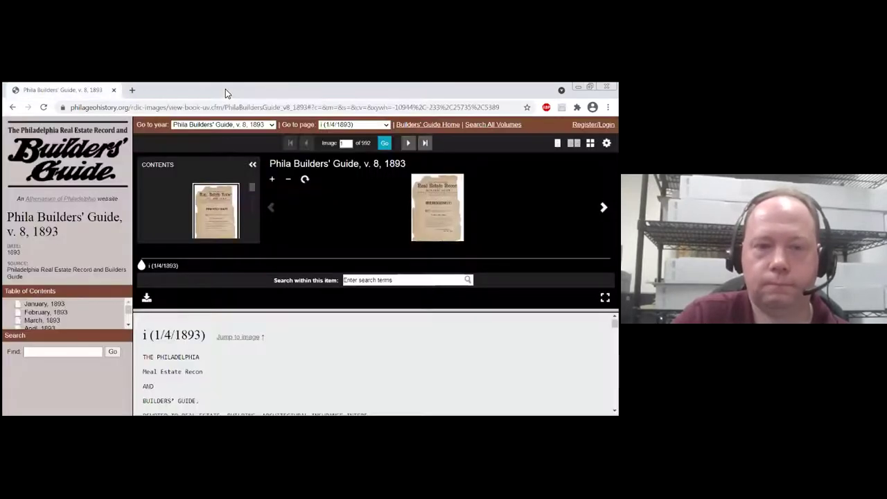